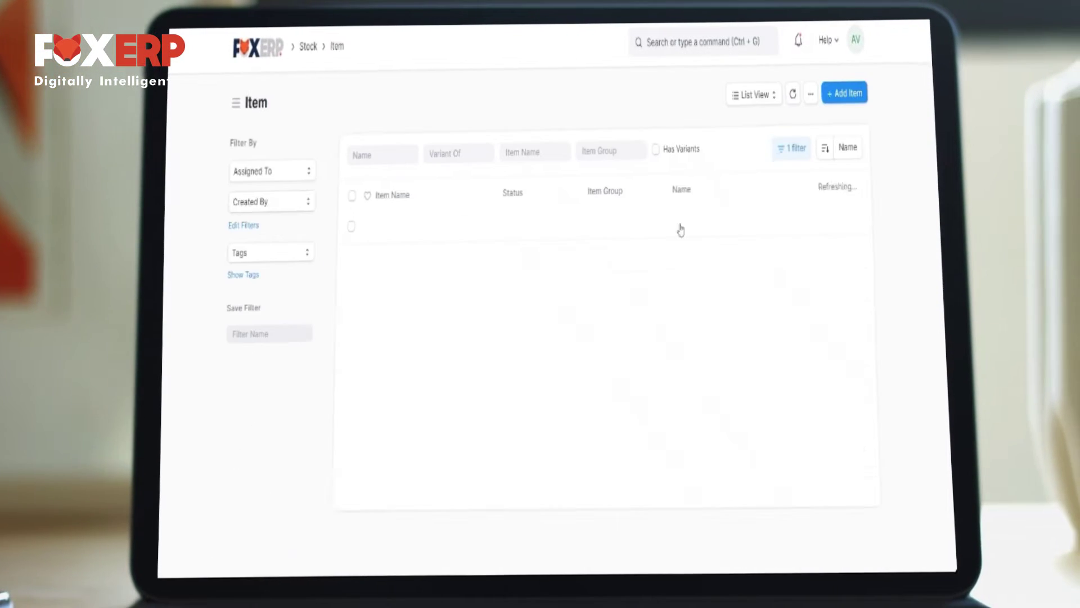
Leave the Item list for the Home workspace and open the Company list
{"action": "left_click", "coordinate": [848, 101]}
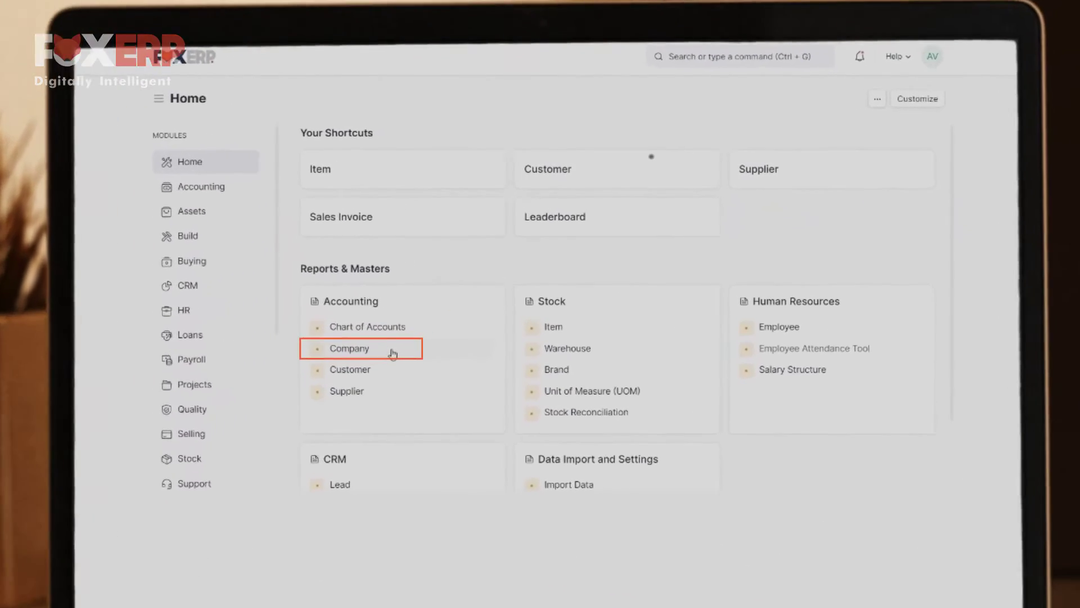
{"action": "left_click", "coordinate": [359, 388]}
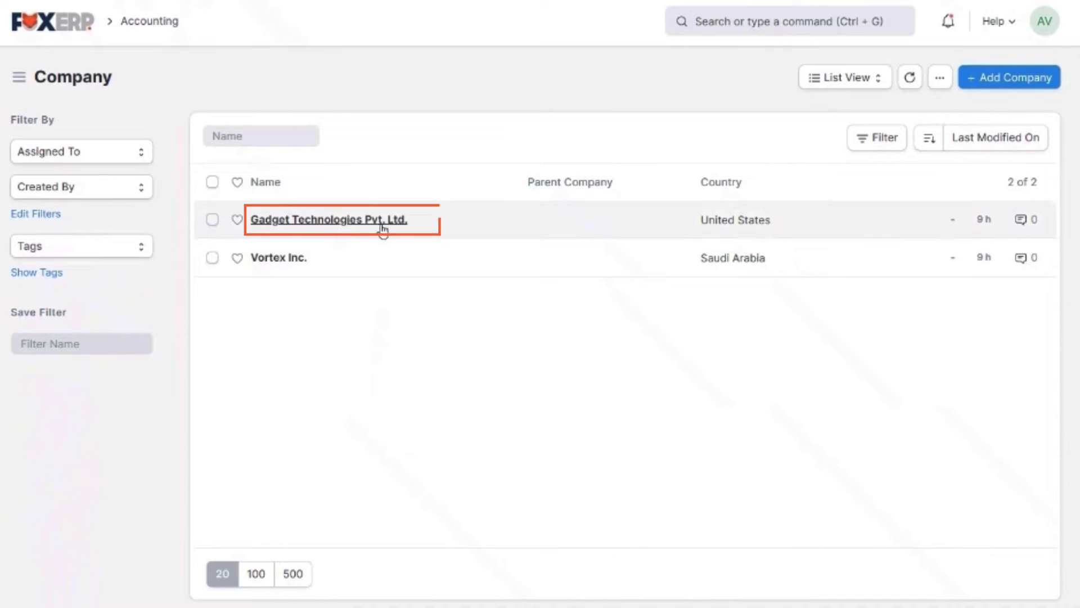
Open the Gadget Technologies Pvt. Ltd. company record and scroll through its default values
{"action": "left_click", "coordinate": [424, 221]}
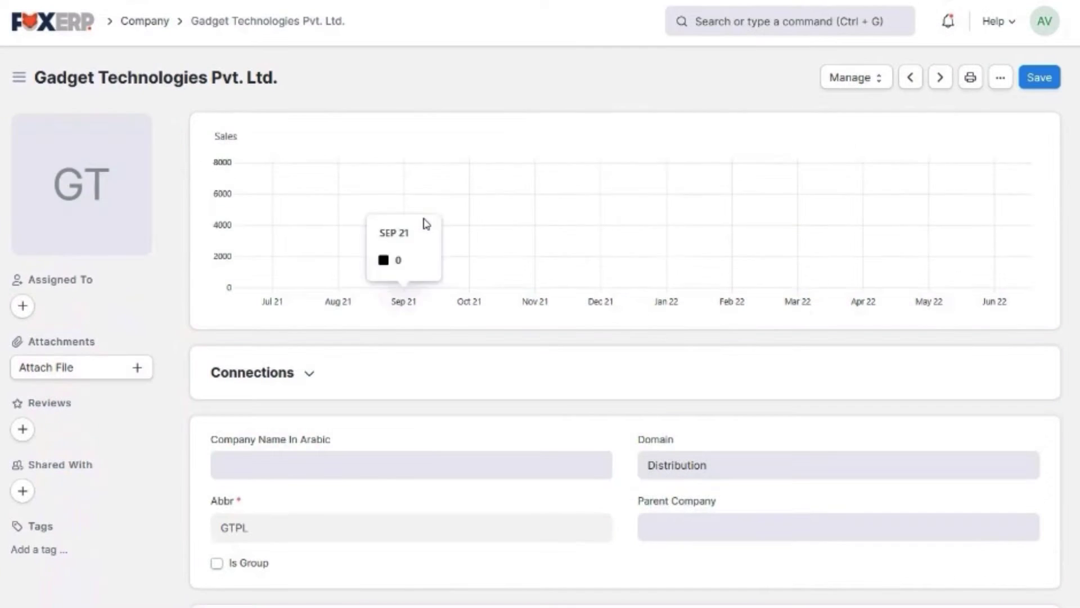
{"action": "scroll", "coordinate": [636, 304], "scroll_direction": "down", "scroll_amount": 5}
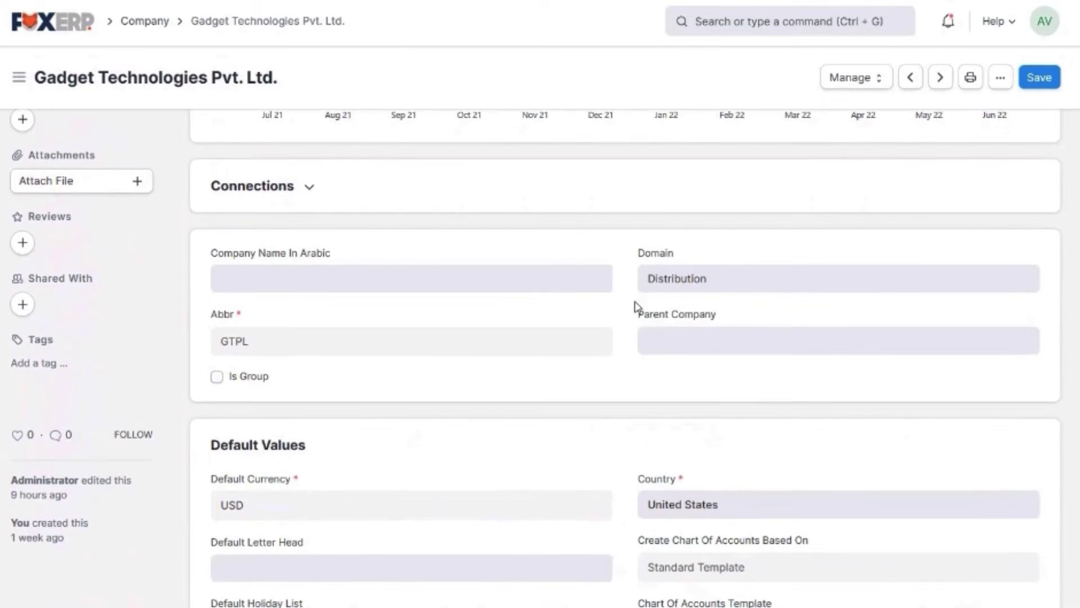
{"action": "scroll", "coordinate": [636, 307], "scroll_direction": "down", "scroll_amount": 2}
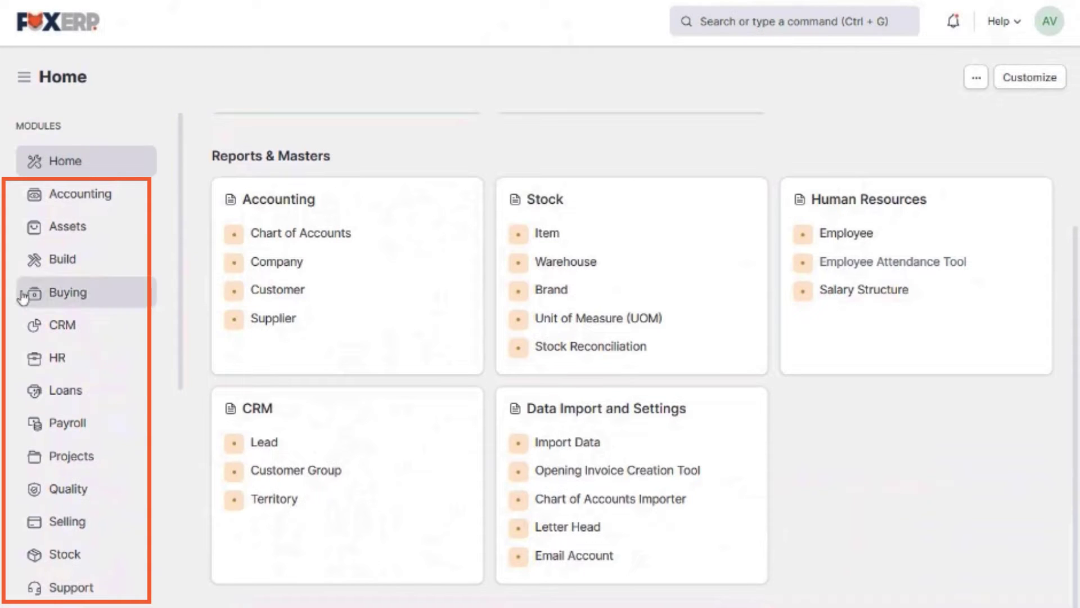
{"action": "scroll", "coordinate": [21, 298], "scroll_direction": "down", "scroll_amount": 7}
{"action": "scroll", "coordinate": [21, 298], "scroll_direction": "up", "scroll_amount": 7}
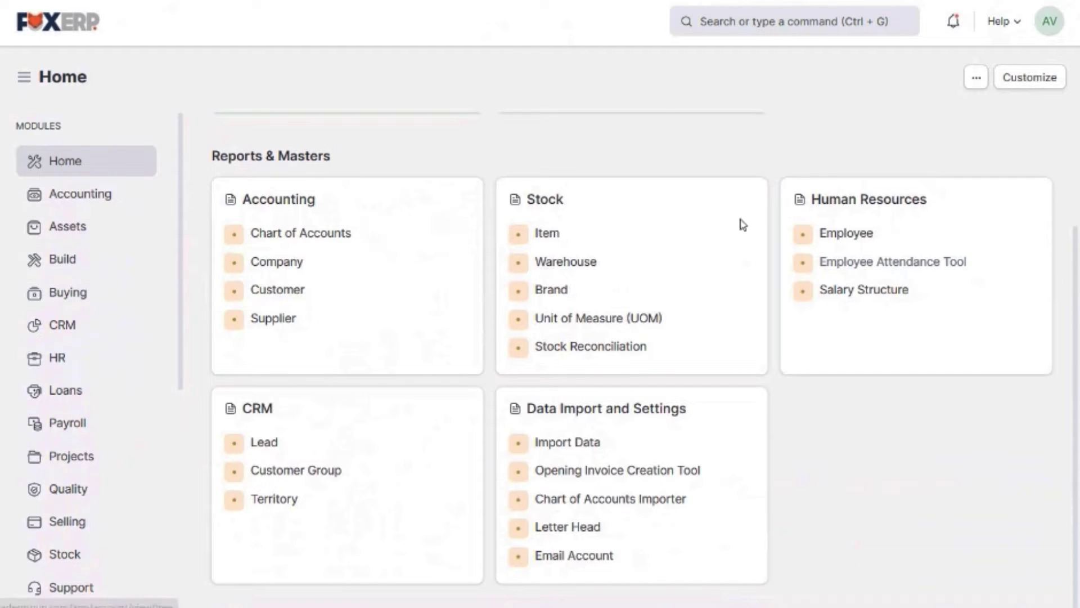
{"action": "scroll", "coordinate": [800, 379], "scroll_direction": "up", "scroll_amount": 3}
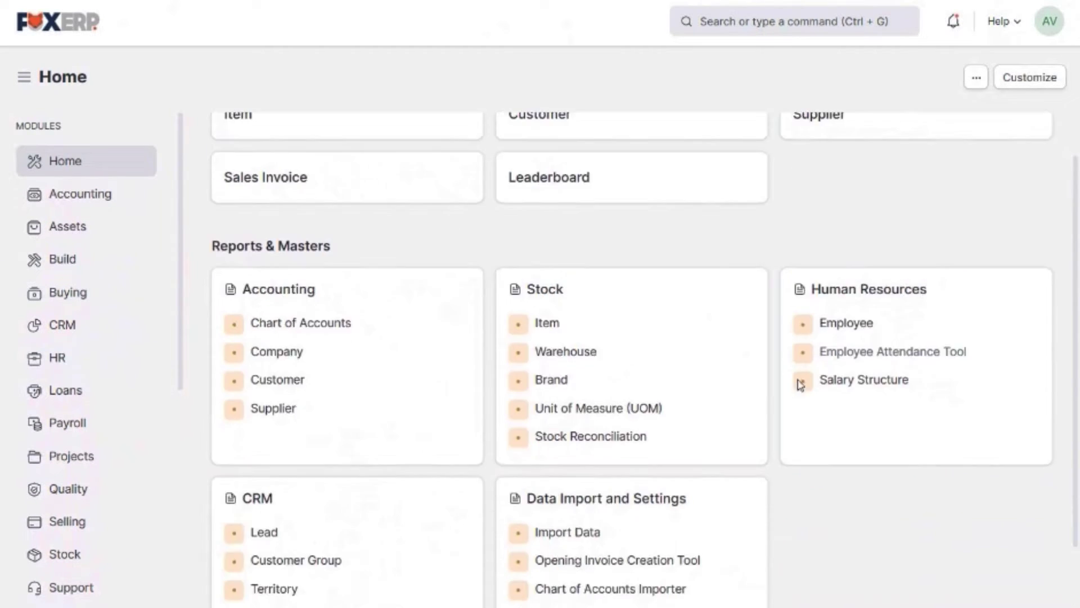
{"action": "scroll", "coordinate": [801, 384], "scroll_direction": "down", "scroll_amount": 3}
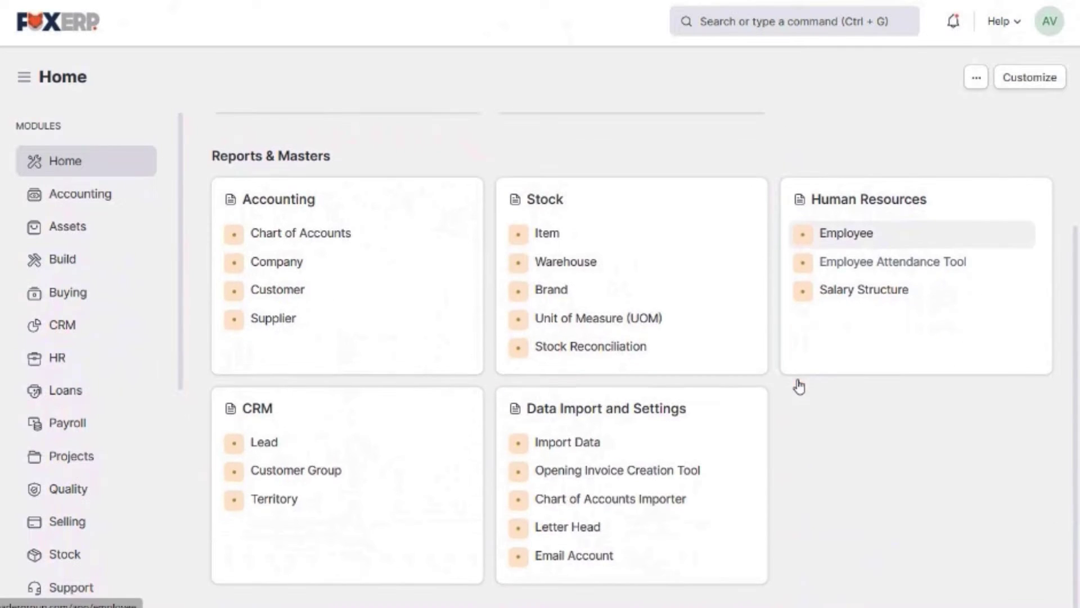
{"action": "scroll", "coordinate": [801, 386], "scroll_direction": "up", "scroll_amount": 3}
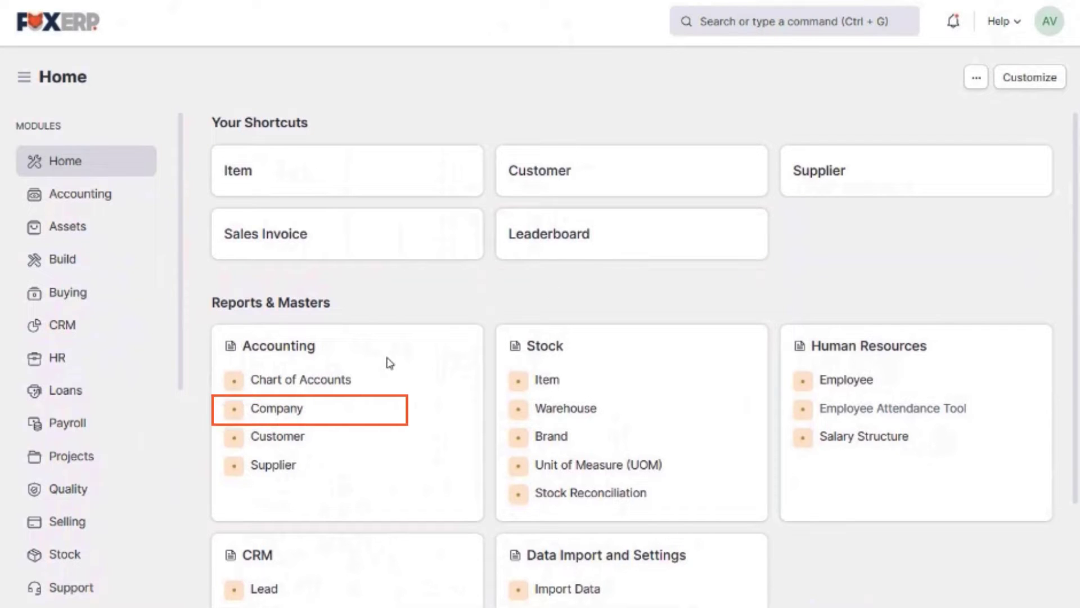
Open the Gadget Technologies Pvt. Ltd. record from the Company list and scroll down its settings
{"action": "left_click", "coordinate": [334, 415]}
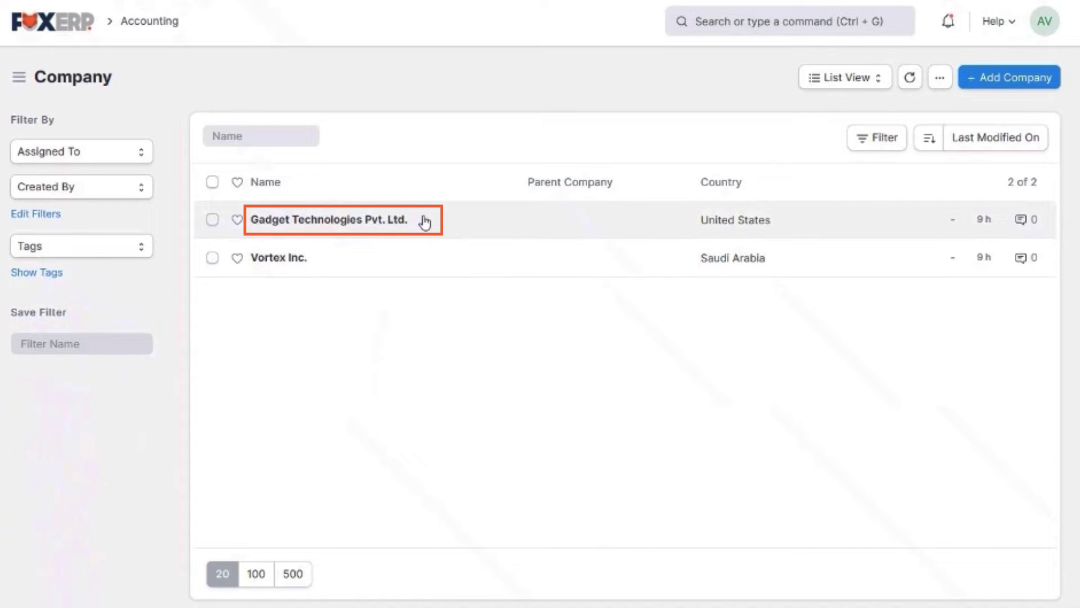
{"action": "left_click", "coordinate": [425, 222]}
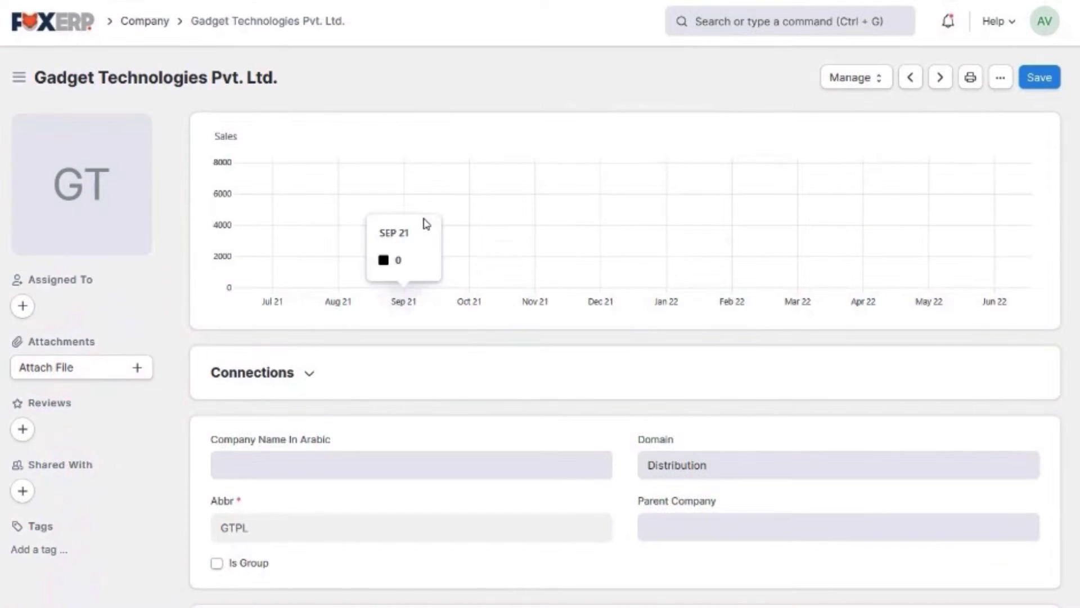
{"action": "scroll", "coordinate": [637, 306], "scroll_direction": "down", "scroll_amount": 3}
{"action": "scroll", "coordinate": [637, 306], "scroll_direction": "down", "scroll_amount": 5}
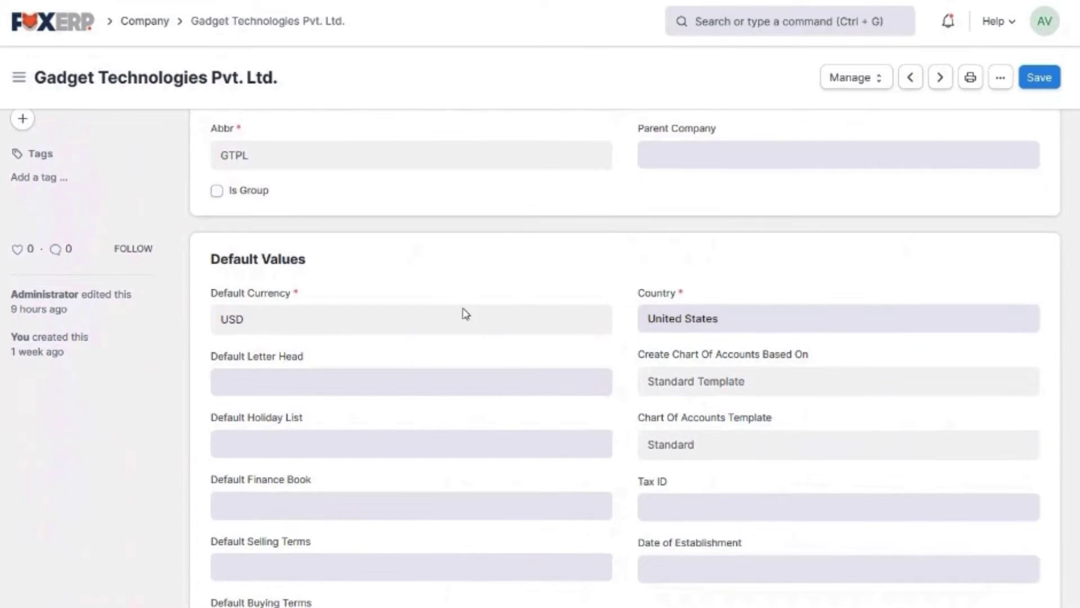
{"action": "scroll", "coordinate": [635, 329], "scroll_direction": "down", "scroll_amount": 12}
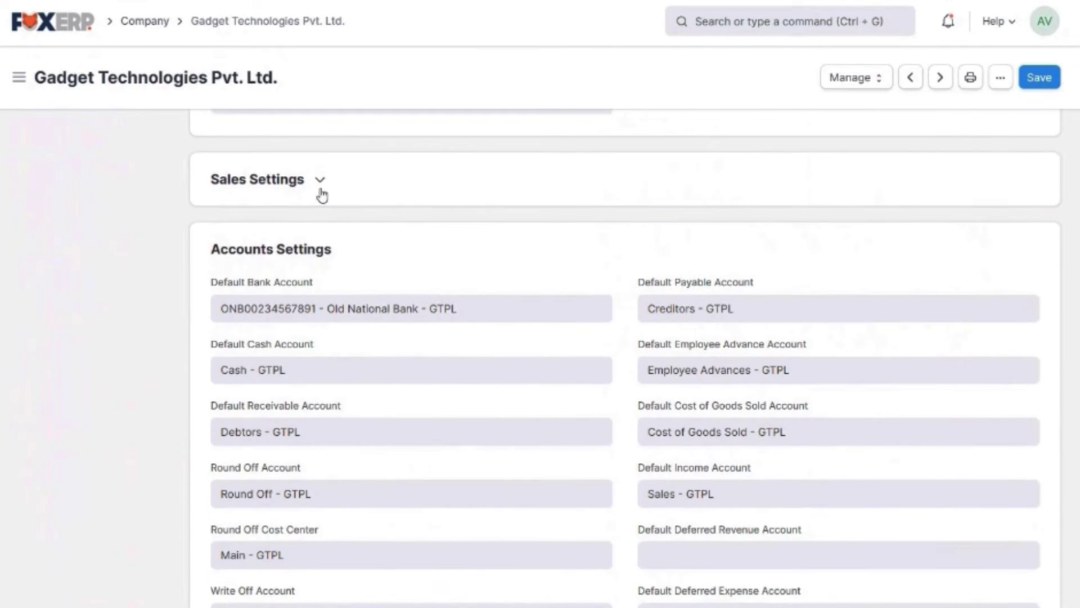
{"action": "scroll", "coordinate": [357, 236], "scroll_direction": "down", "scroll_amount": 7}
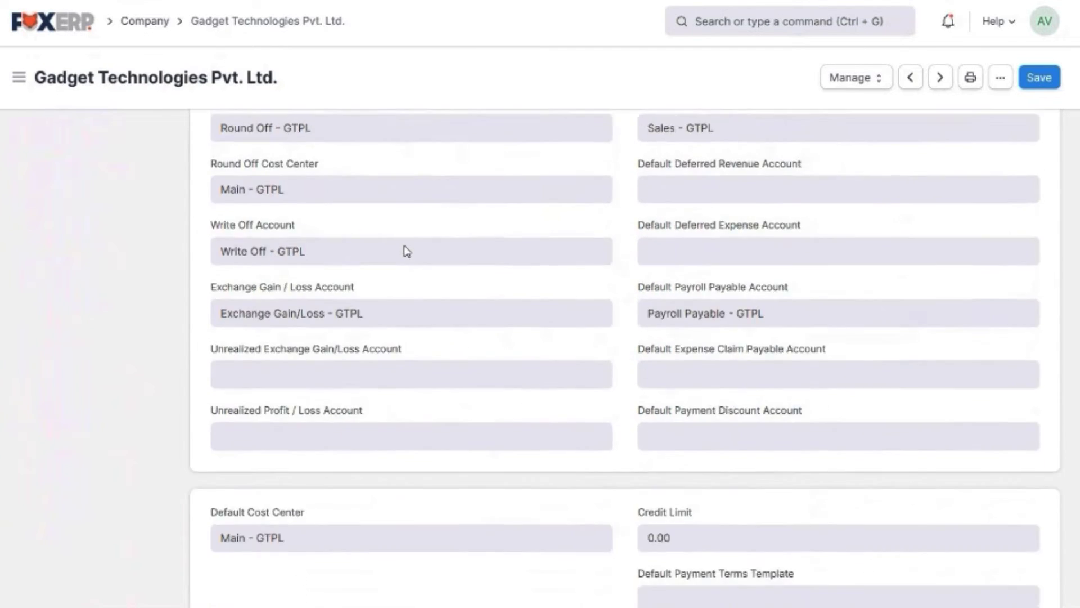
{"action": "scroll", "coordinate": [408, 251], "scroll_direction": "down", "scroll_amount": 14}
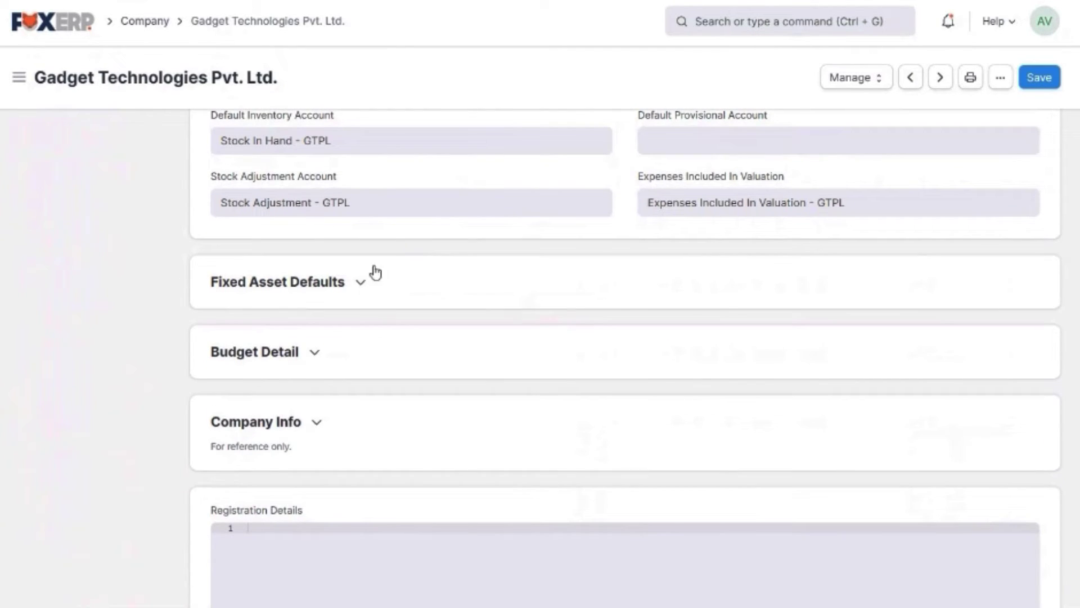
Expand and collapse the Fixed Asset Defaults and Budget Detail sections
{"action": "left_click", "coordinate": [363, 283]}
{"action": "left_click", "coordinate": [364, 286]}
{"action": "scroll", "coordinate": [364, 287], "scroll_direction": "down", "scroll_amount": 2}
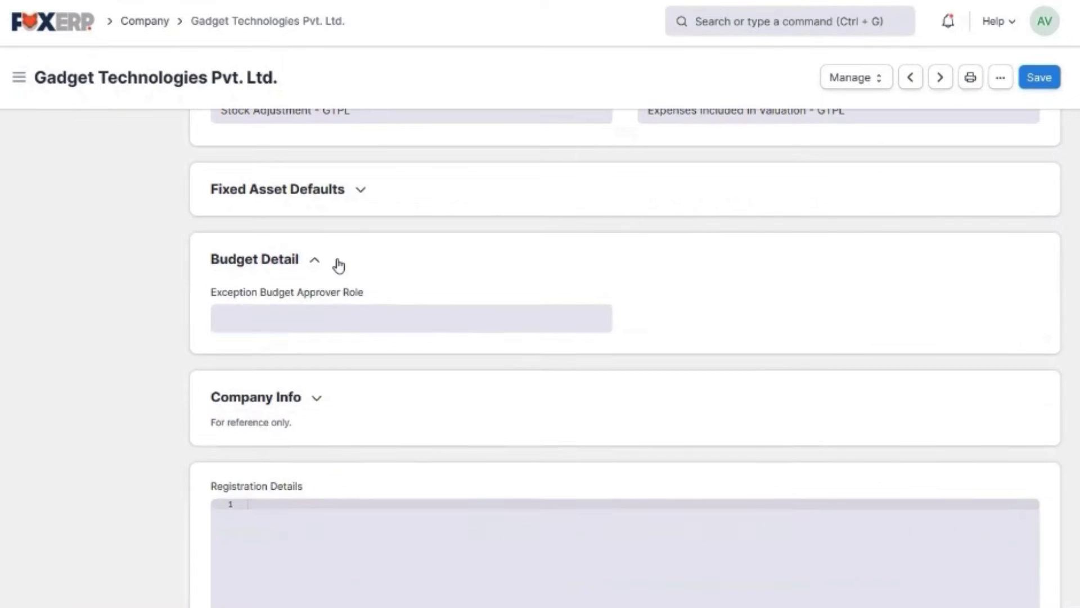
{"action": "left_click", "coordinate": [339, 262]}
{"action": "scroll", "coordinate": [339, 262], "scroll_direction": "down", "scroll_amount": 2}
{"action": "left_click", "coordinate": [317, 178]}
Expand Company Info and replace the company's e-mail address with a new one
{"action": "left_click", "coordinate": [319, 236]}
{"action": "scroll", "coordinate": [326, 237], "scroll_direction": "down", "scroll_amount": 2}
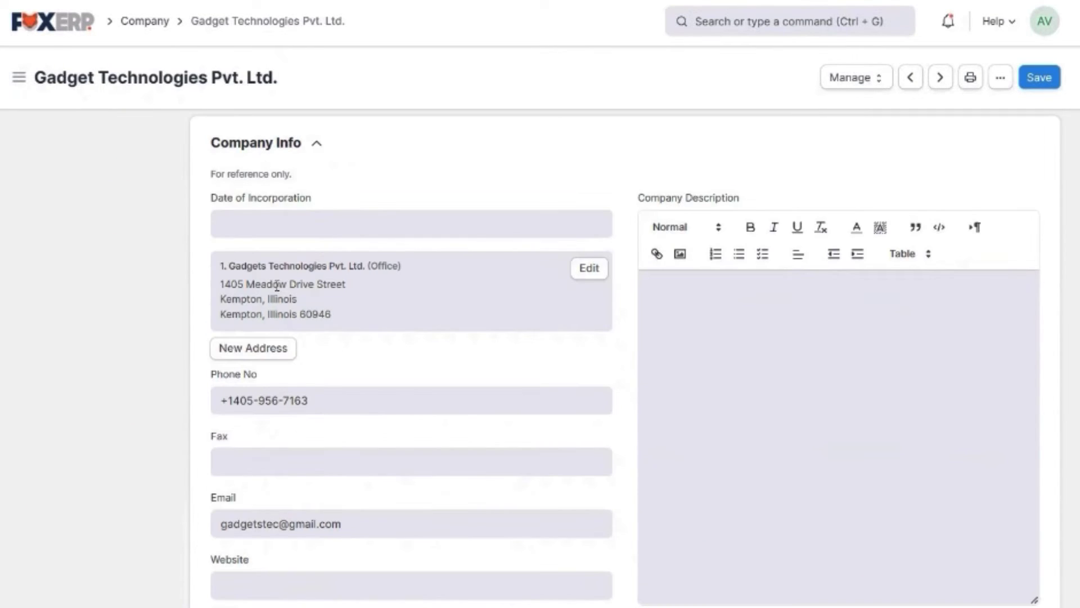
{"action": "scroll", "coordinate": [276, 285], "scroll_direction": "down", "scroll_amount": 2}
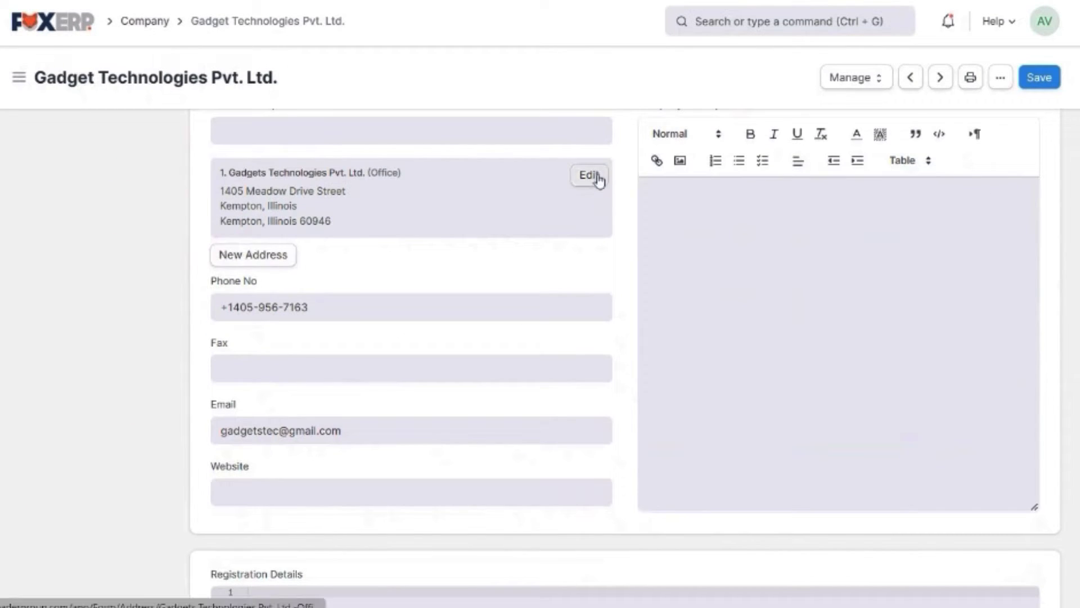
{"action": "triple_click", "coordinate": [352, 433]}
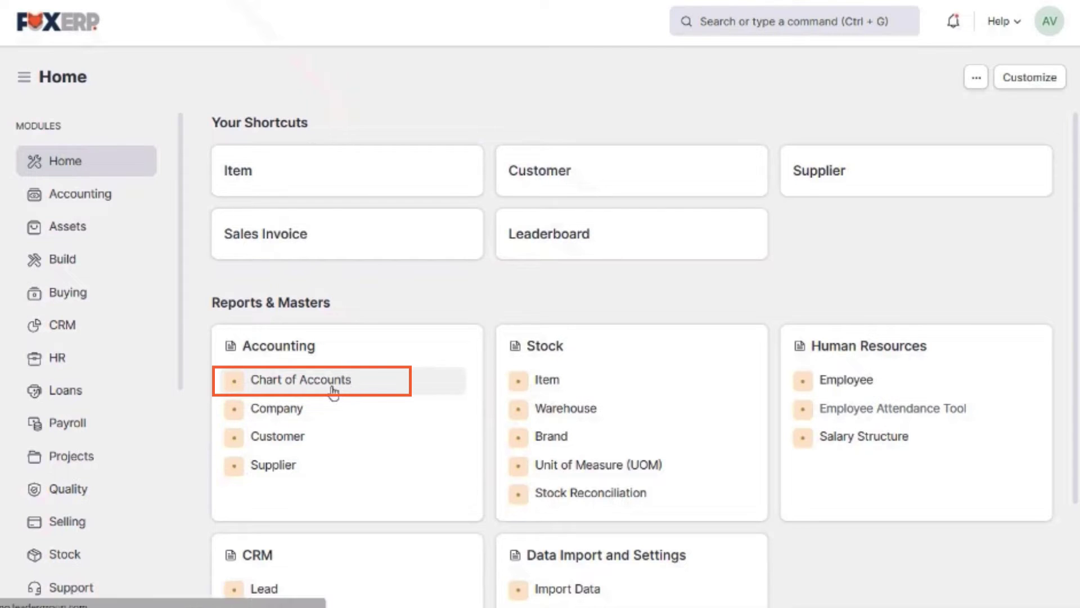
Show the Gadget Technologies Pvt. Ltd. chart and expand Assets, Current Assets and Accounts Receivable
{"action": "left_click", "coordinate": [333, 391]}
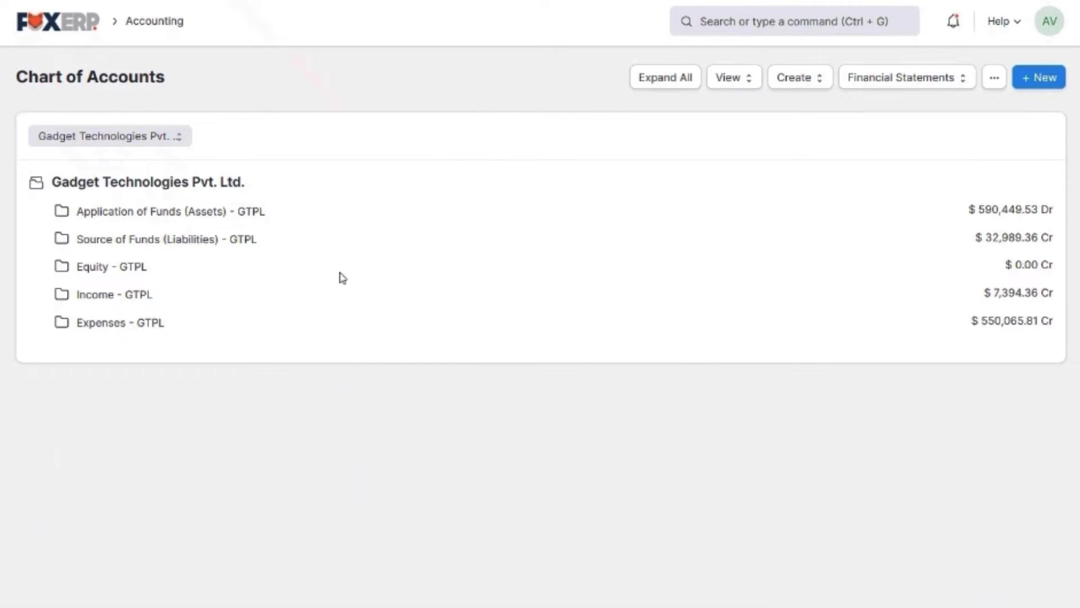
{"action": "left_click", "coordinate": [166, 137]}
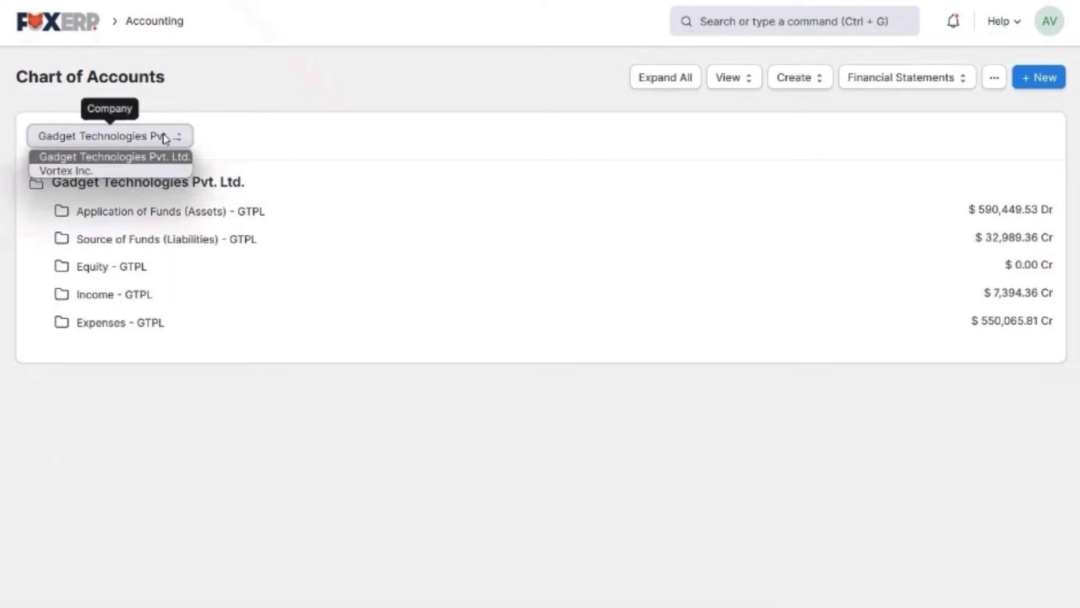
{"action": "left_click", "coordinate": [165, 138]}
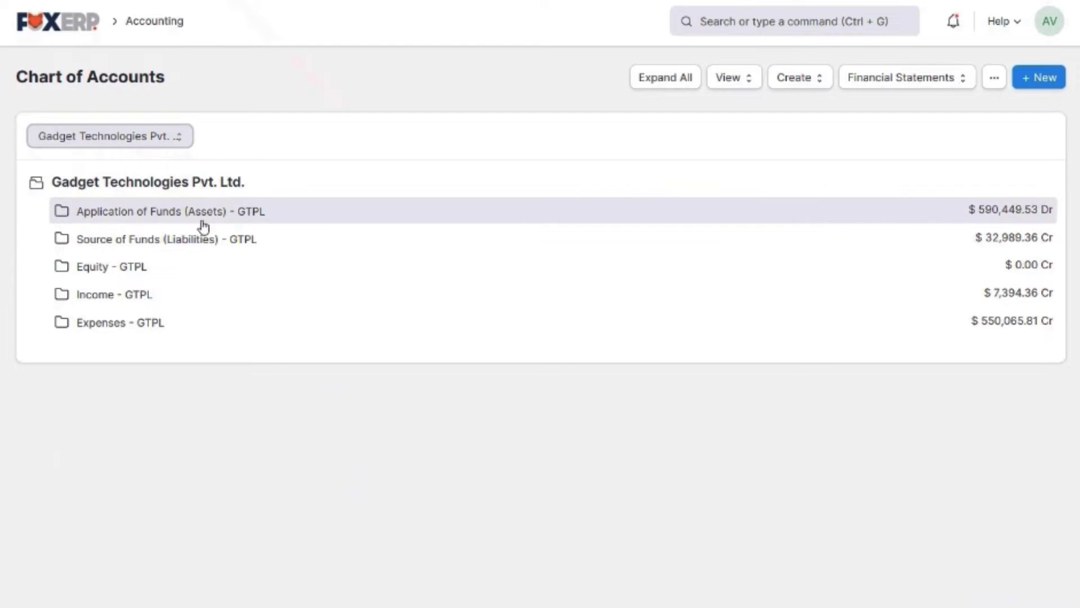
{"action": "left_click", "coordinate": [181, 217]}
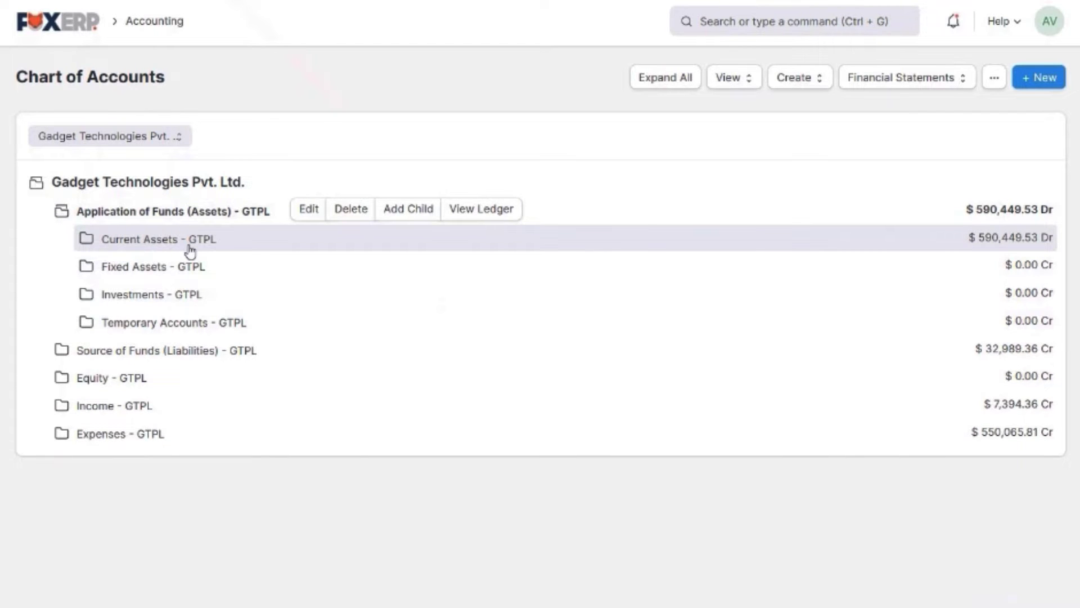
{"action": "left_click", "coordinate": [189, 246]}
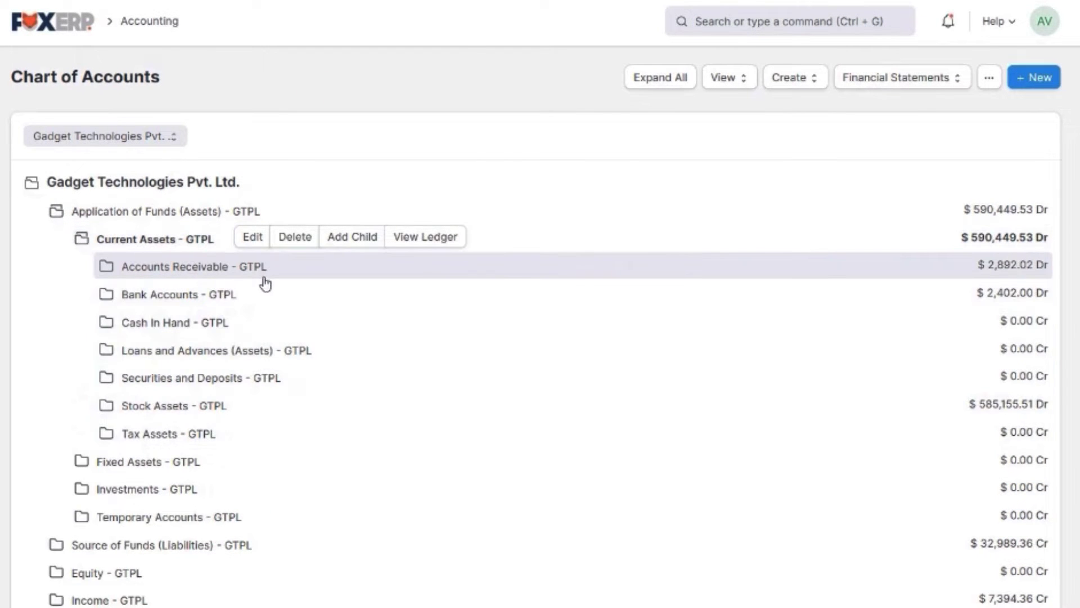
{"action": "left_click", "coordinate": [263, 273]}
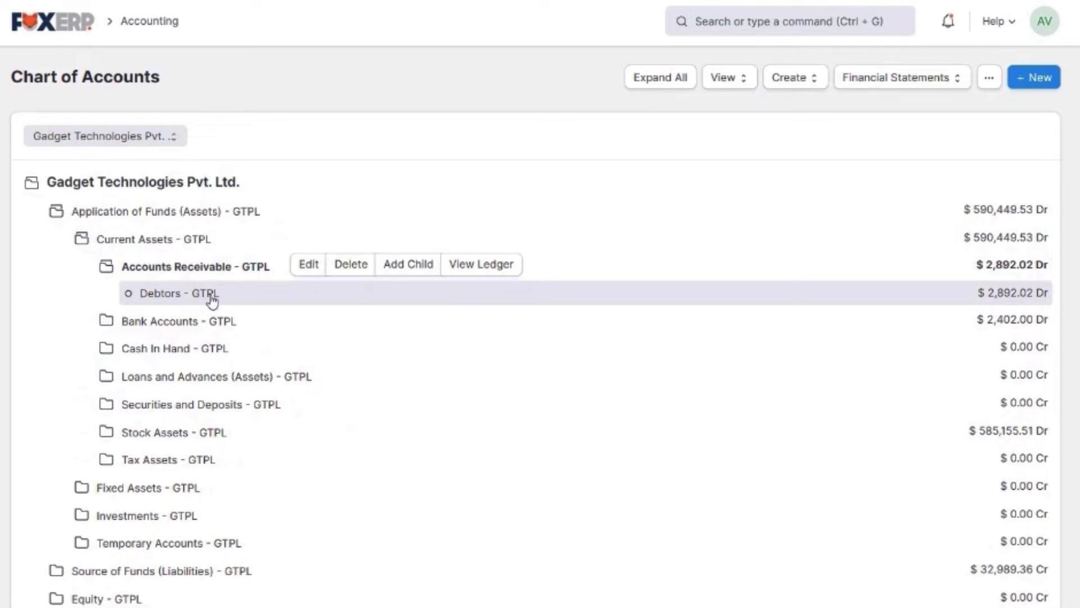
Expand every group in the account tree and scroll through the accounts
{"action": "left_click", "coordinate": [670, 91]}
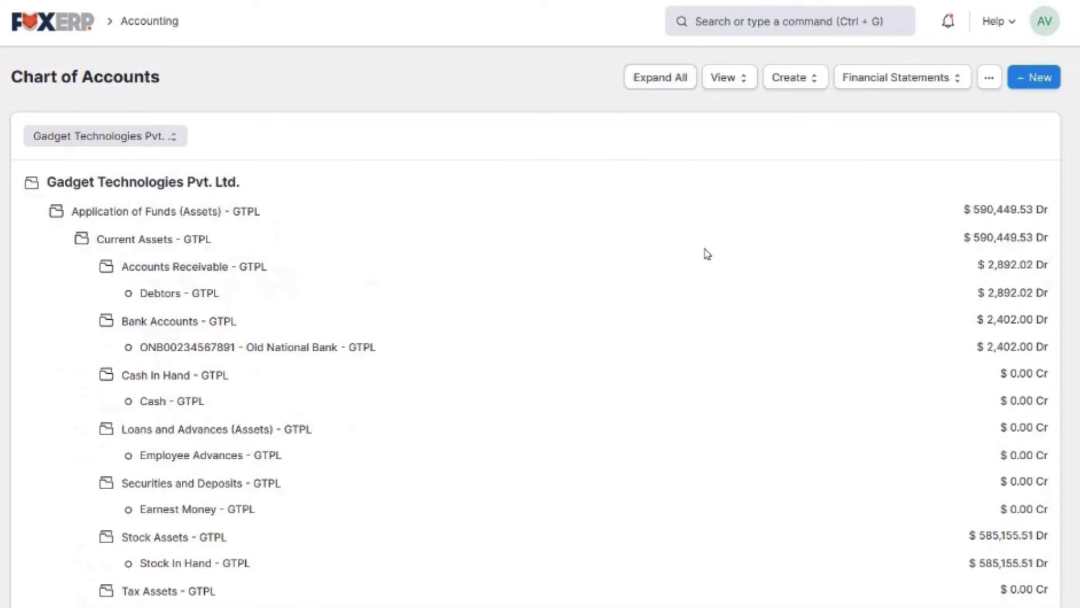
{"action": "scroll", "coordinate": [707, 254], "scroll_direction": "down", "scroll_amount": 6}
{"action": "scroll", "coordinate": [706, 254], "scroll_direction": "down", "scroll_amount": 10}
{"action": "scroll", "coordinate": [706, 254], "scroll_direction": "down", "scroll_amount": 11}
{"action": "scroll", "coordinate": [706, 254], "scroll_direction": "down", "scroll_amount": 5}
{"action": "scroll", "coordinate": [706, 253], "scroll_direction": "up", "scroll_amount": 18}
{"action": "scroll", "coordinate": [706, 254], "scroll_direction": "up", "scroll_amount": 16}
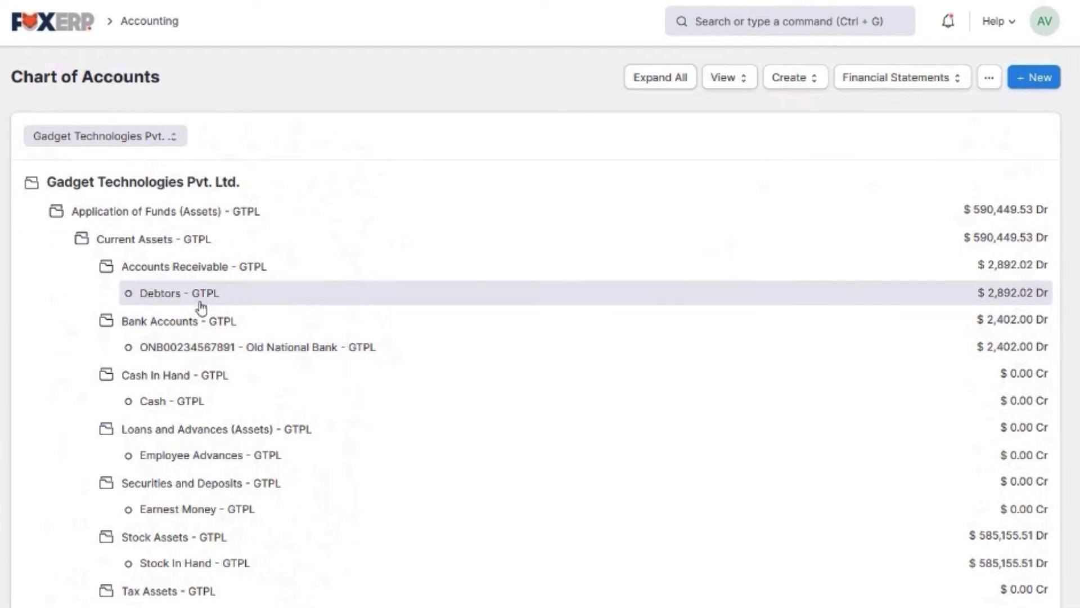
Open the Debtors - GTPL account, check its View and Actions menus, and return Home
{"action": "left_click", "coordinate": [203, 302]}
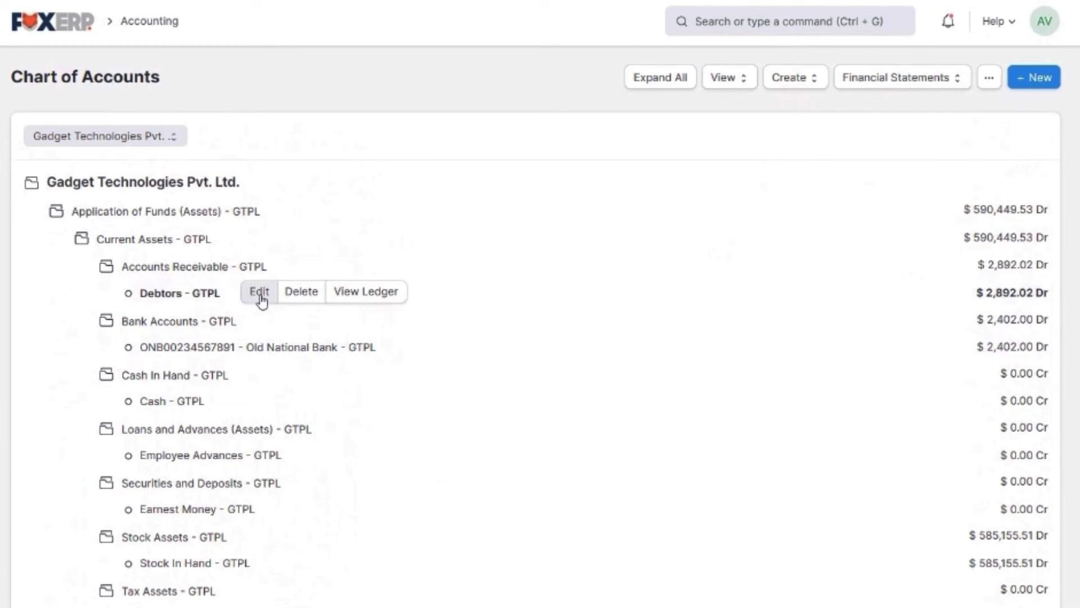
{"action": "left_click", "coordinate": [260, 292]}
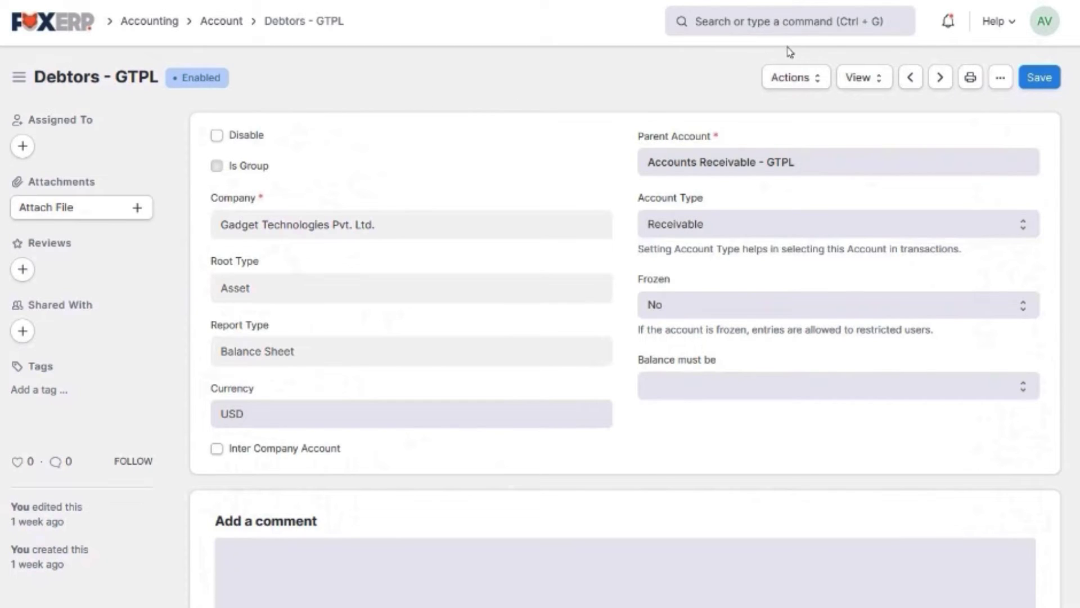
{"action": "left_click", "coordinate": [863, 82]}
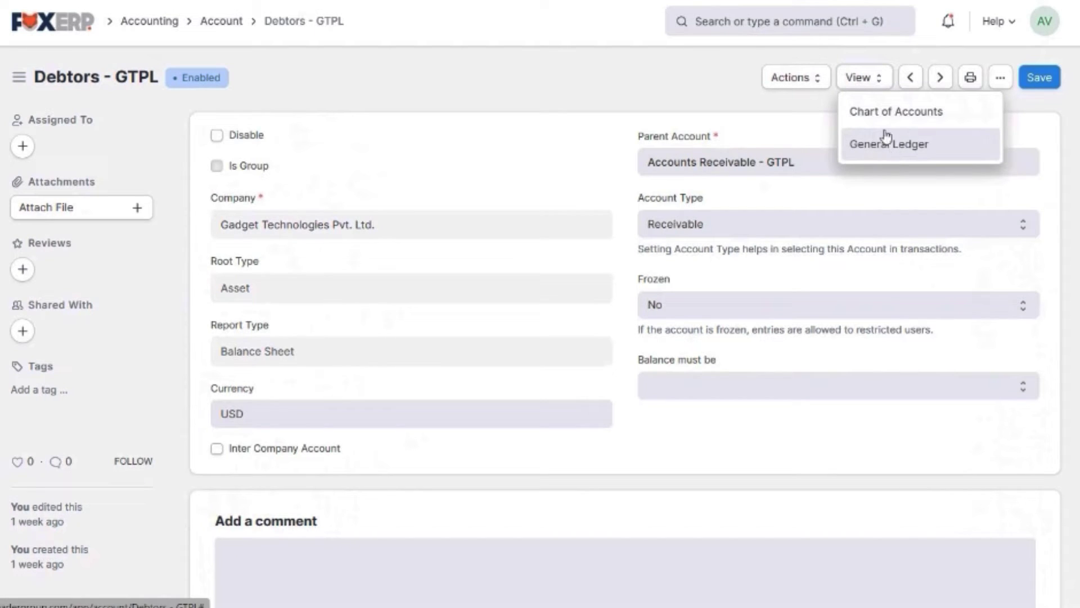
{"action": "left_click", "coordinate": [812, 85]}
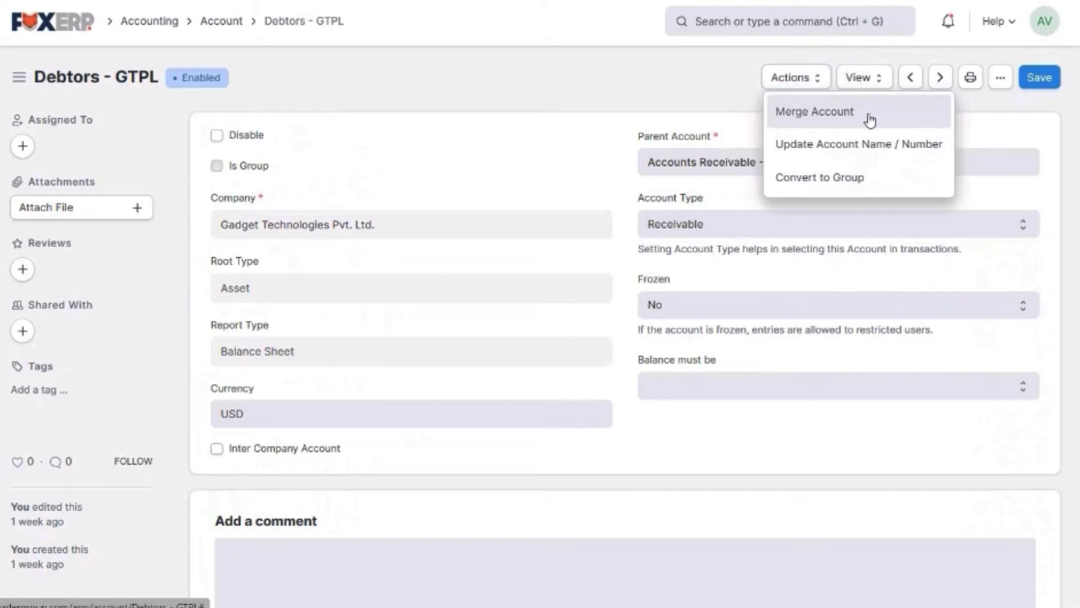
{"action": "left_click", "coordinate": [871, 119]}
{"action": "left_click", "coordinate": [78, 40]}
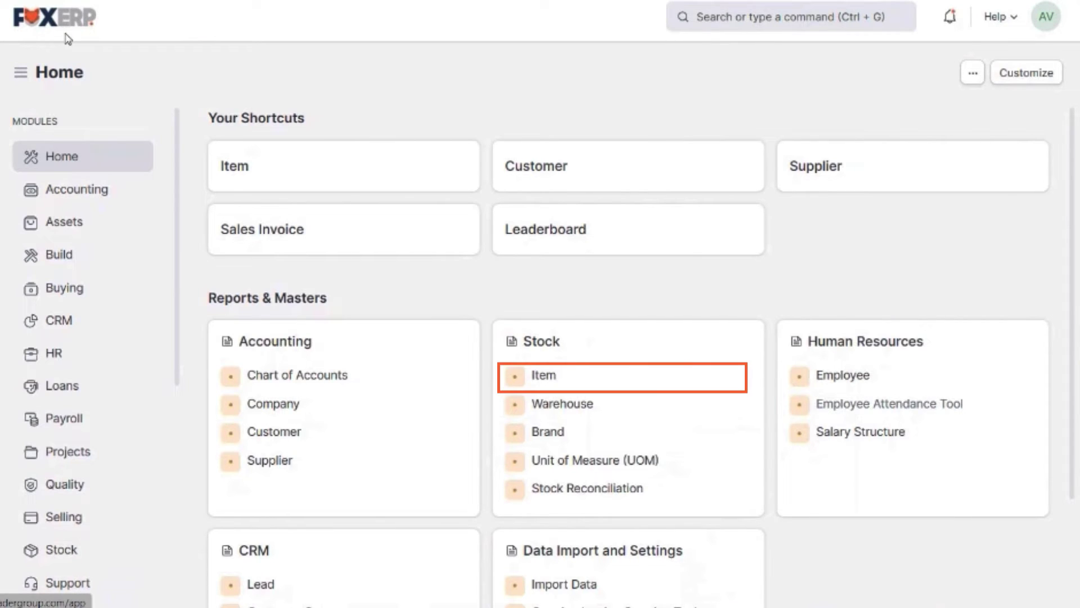
Start a new item with code 5799547 and name Airpod Charging Case Black
{"action": "left_click", "coordinate": [589, 387]}
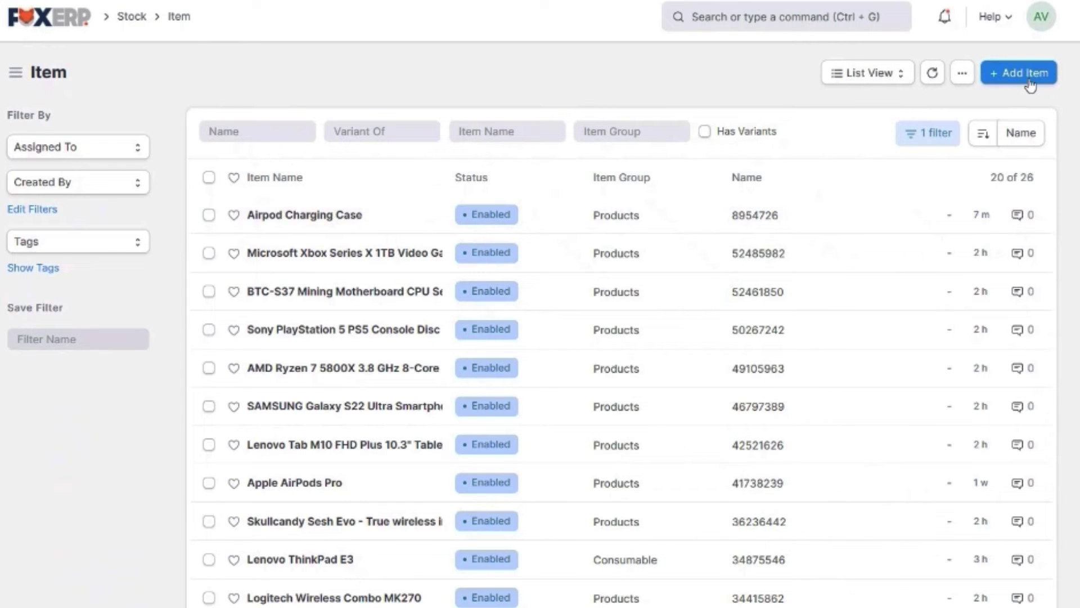
{"action": "left_click", "coordinate": [1029, 80]}
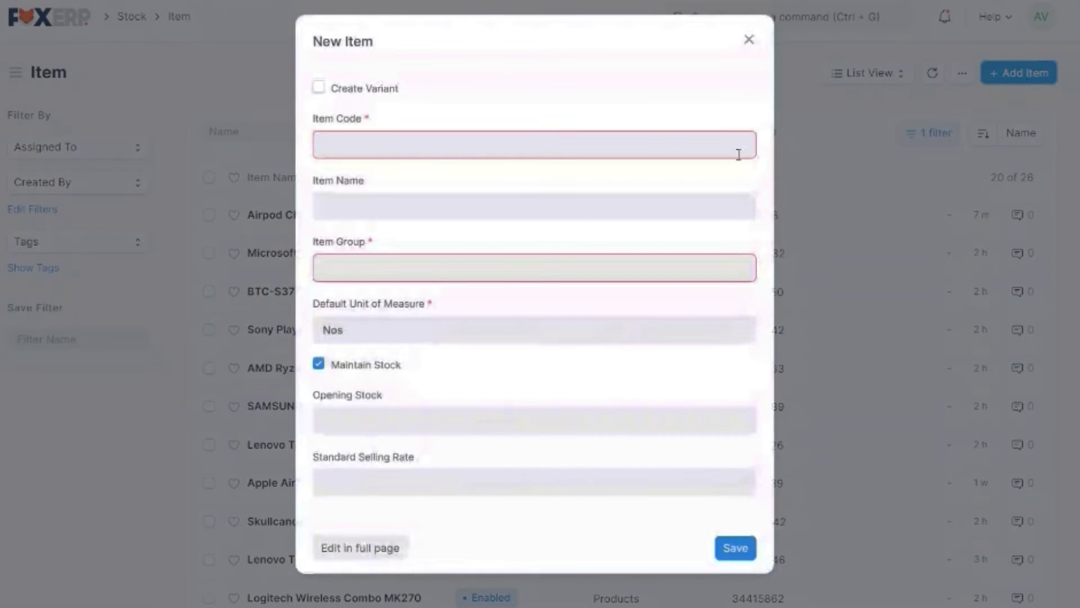
{"action": "left_click", "coordinate": [598, 145]}
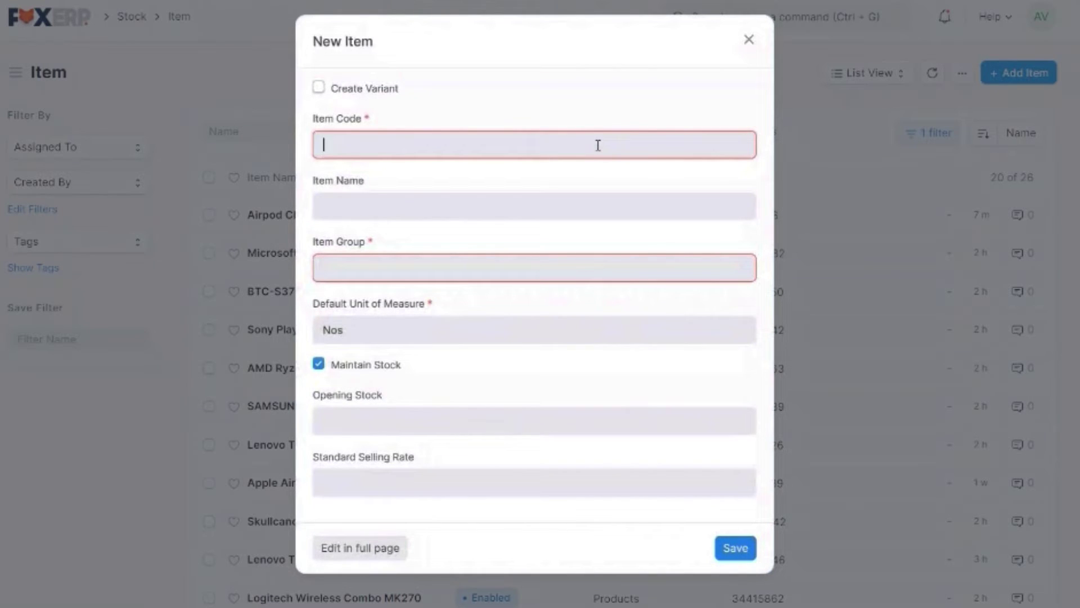
{"action": "type", "text": "5799547"}
{"action": "key", "text": "Tab"}
{"action": "type", "text": "Airp"}
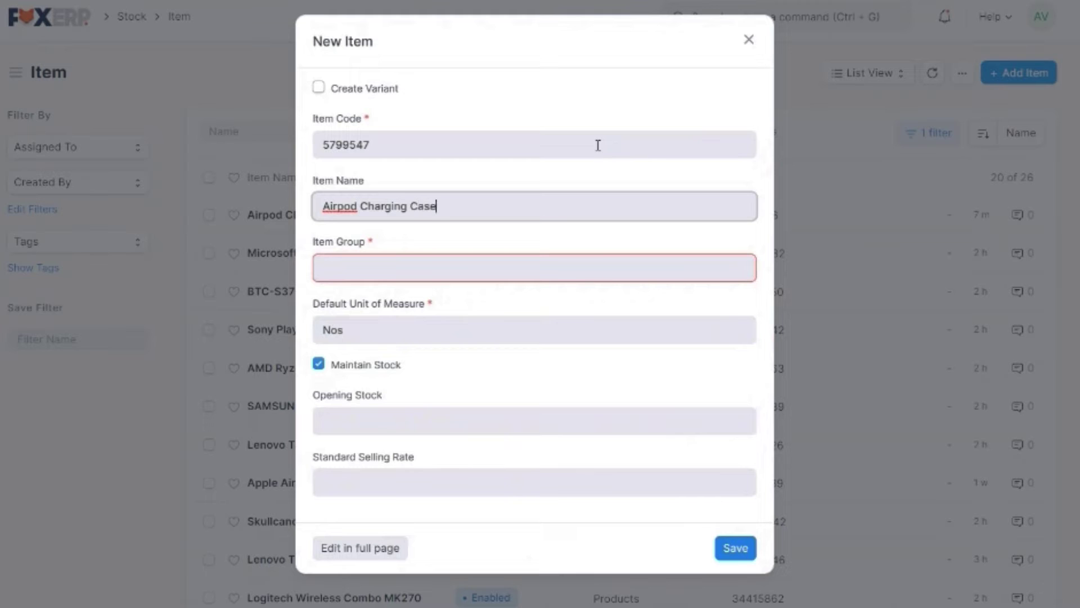
{"action": "key", "text": "Tab"}
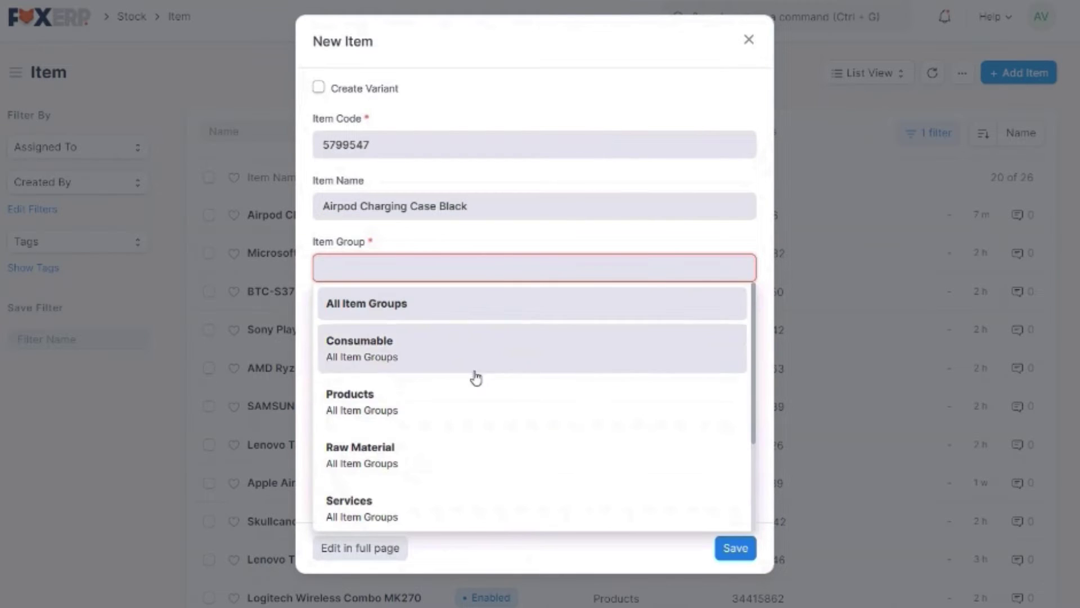
Set item group Products, opening stock 50 and selling rate 134, then save the item
{"action": "left_click", "coordinate": [429, 413]}
{"action": "left_click", "coordinate": [413, 424]}
{"action": "type", "text": "50"}
{"action": "key", "text": "Tab"}
{"action": "type", "text": "13"}
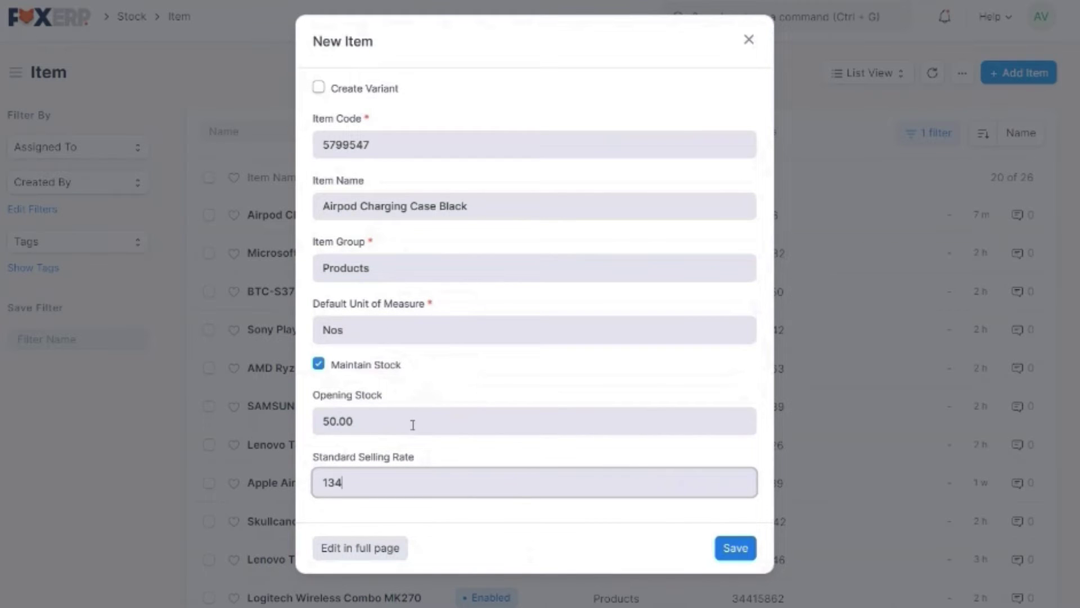
{"action": "left_click", "coordinate": [723, 548]}
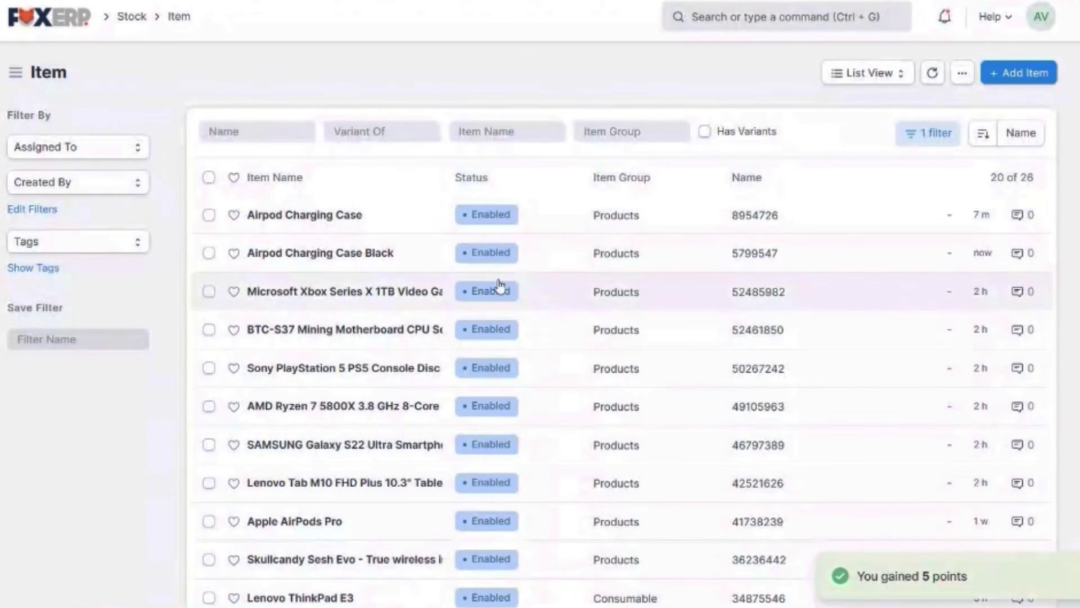
Review the Airpod Charging Case Black item's form, including its 50 units in stock, then return Home
{"action": "left_click", "coordinate": [421, 255]}
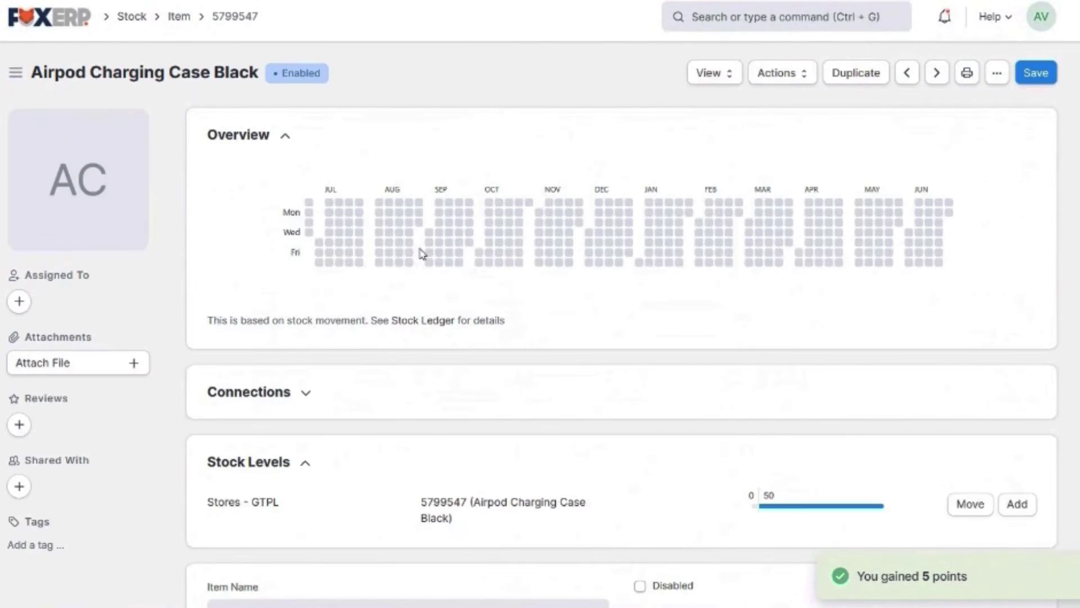
{"action": "scroll", "coordinate": [727, 316], "scroll_direction": "down", "scroll_amount": 3}
{"action": "scroll", "coordinate": [729, 318], "scroll_direction": "down", "scroll_amount": 15}
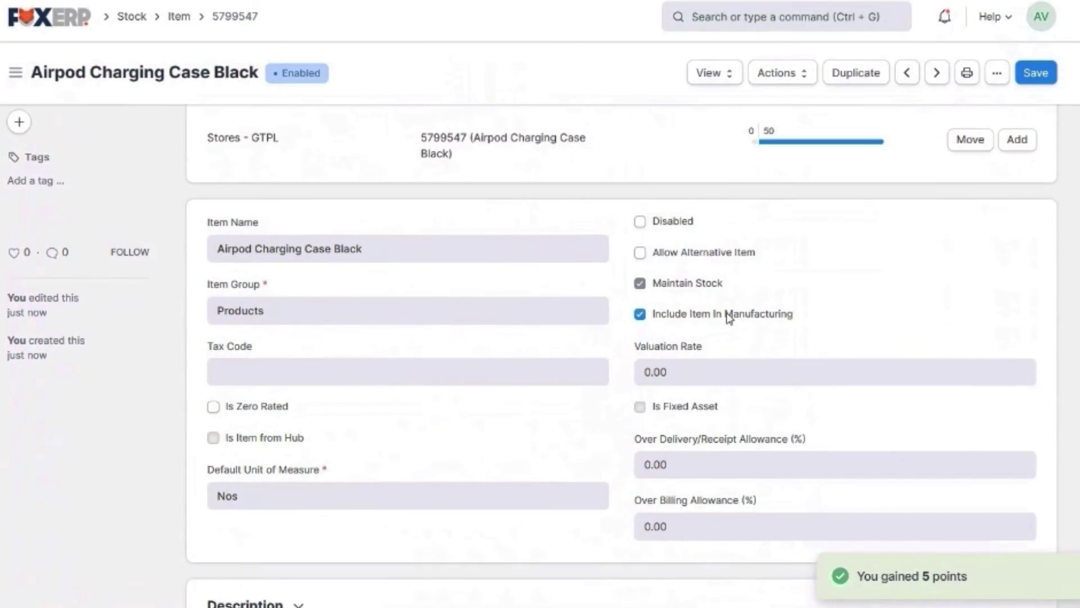
{"action": "scroll", "coordinate": [729, 318], "scroll_direction": "down", "scroll_amount": 15}
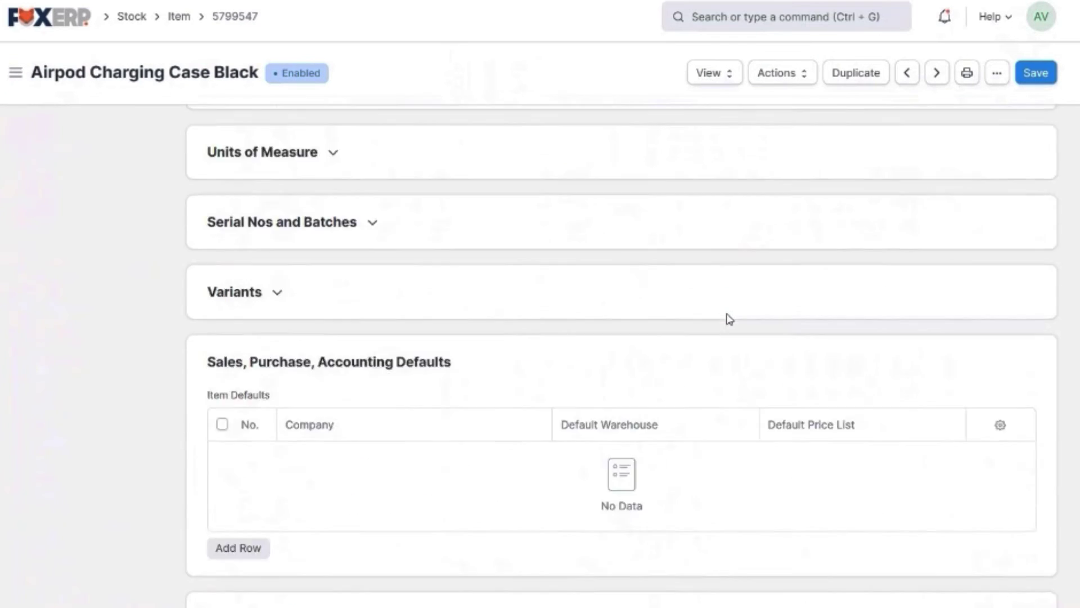
{"action": "scroll", "coordinate": [730, 318], "scroll_direction": "up", "scroll_amount": 11}
{"action": "scroll", "coordinate": [729, 318], "scroll_direction": "up", "scroll_amount": 15}
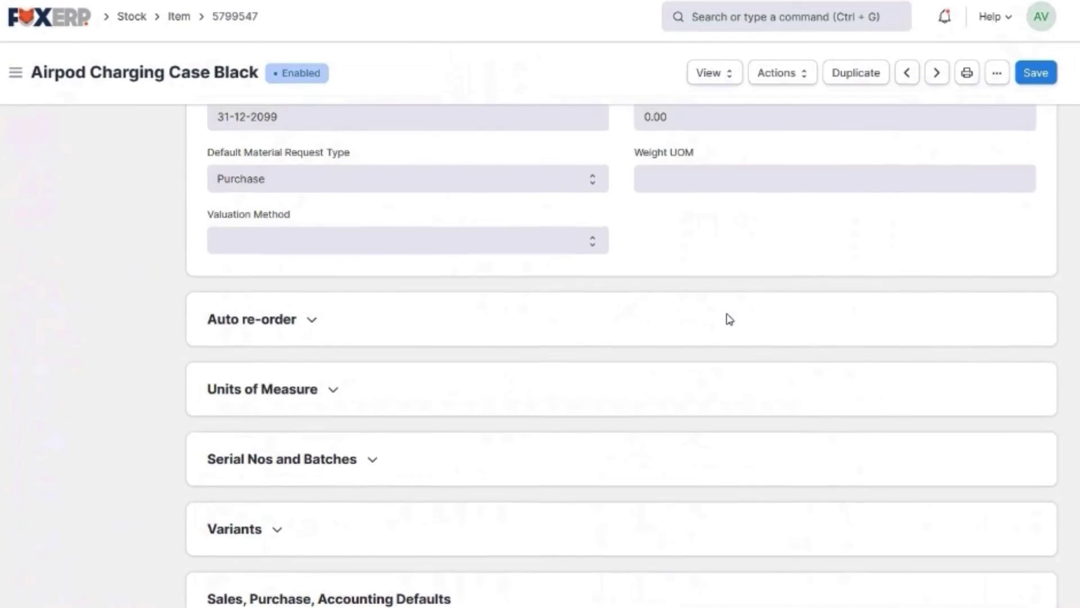
{"action": "scroll", "coordinate": [729, 317], "scroll_direction": "up", "scroll_amount": 4}
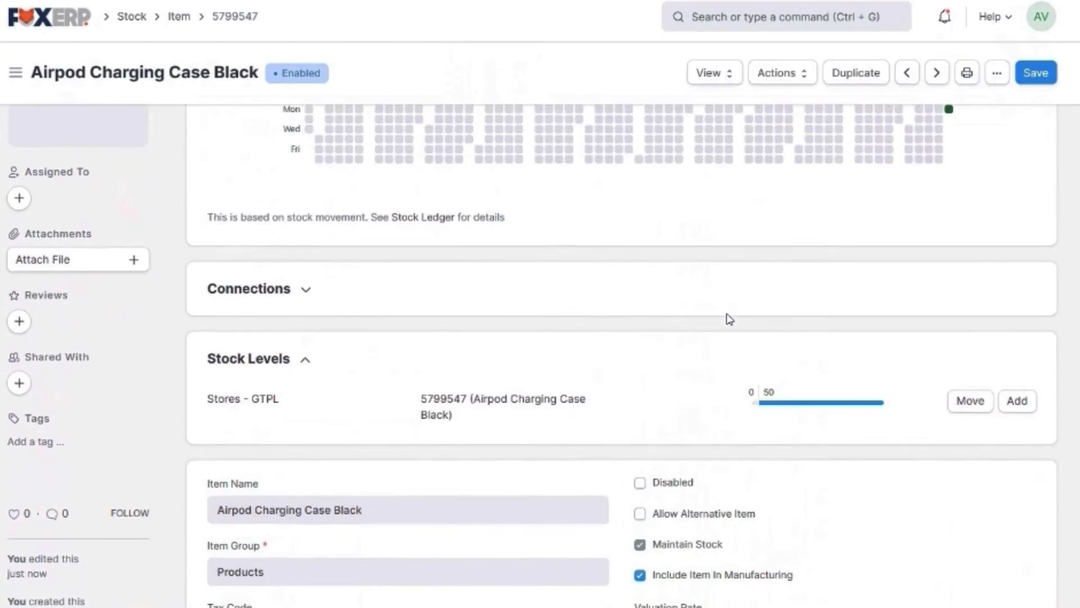
{"action": "left_click", "coordinate": [52, 23]}
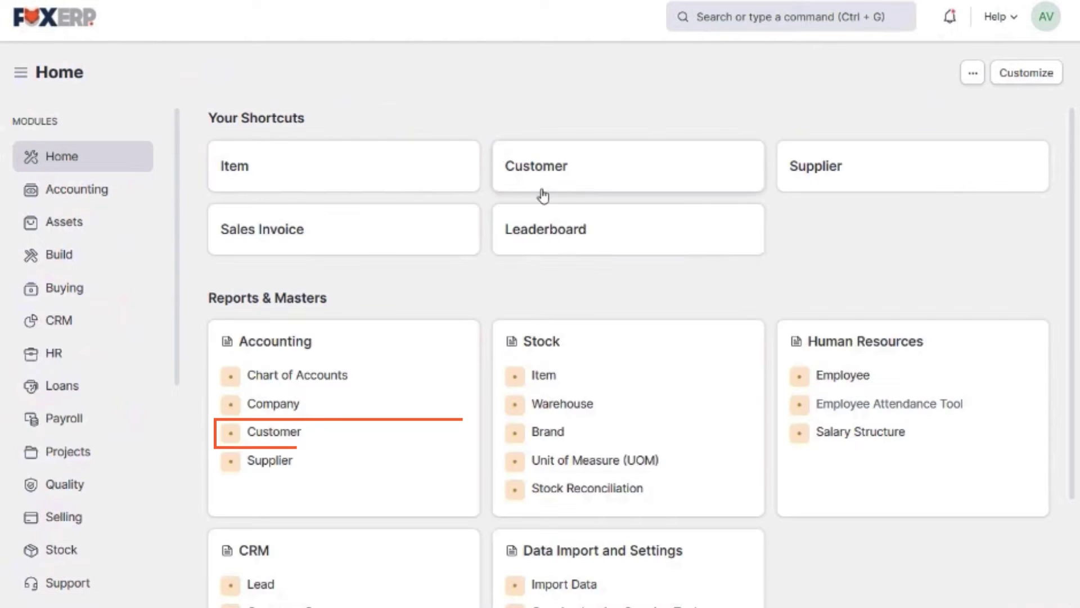
Start a new customer named Metra Electronics with customer type Company
{"action": "left_click", "coordinate": [336, 436]}
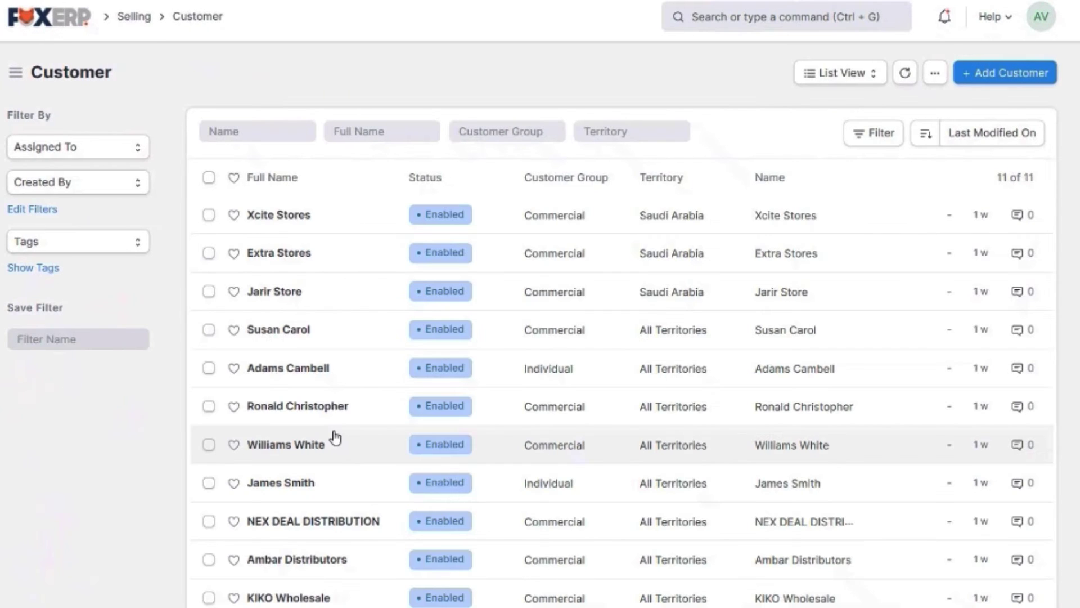
{"action": "scroll", "coordinate": [644, 290], "scroll_direction": "down", "scroll_amount": 2}
{"action": "scroll", "coordinate": [645, 301], "scroll_direction": "up", "scroll_amount": 2}
{"action": "left_click", "coordinate": [1006, 76]}
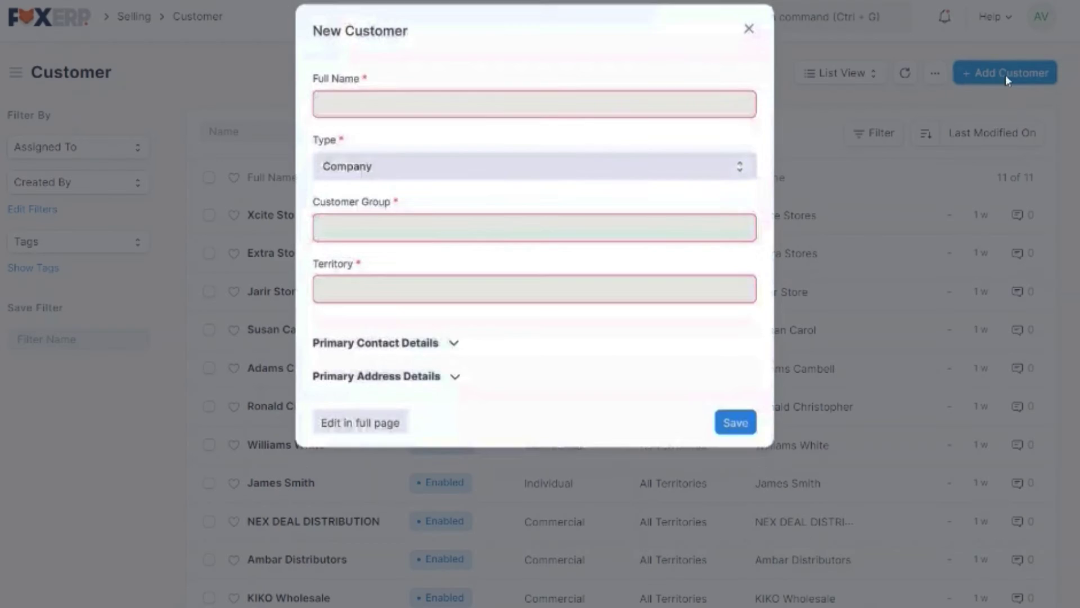
{"action": "type", "text": "Me"}
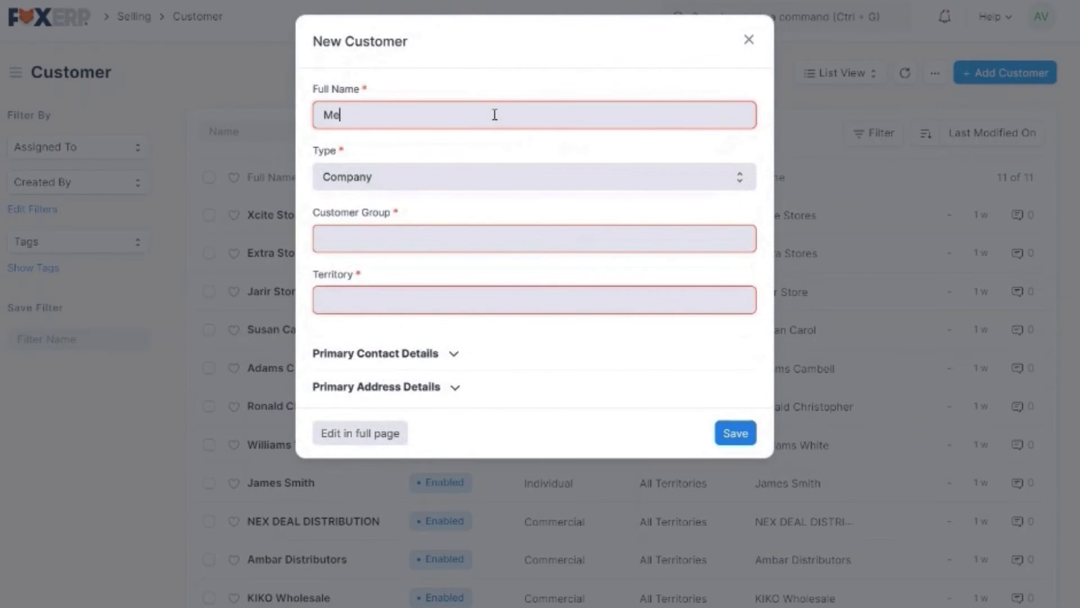
{"action": "type", "text": "tra Electronics"}
{"action": "key", "text": "Tab"}
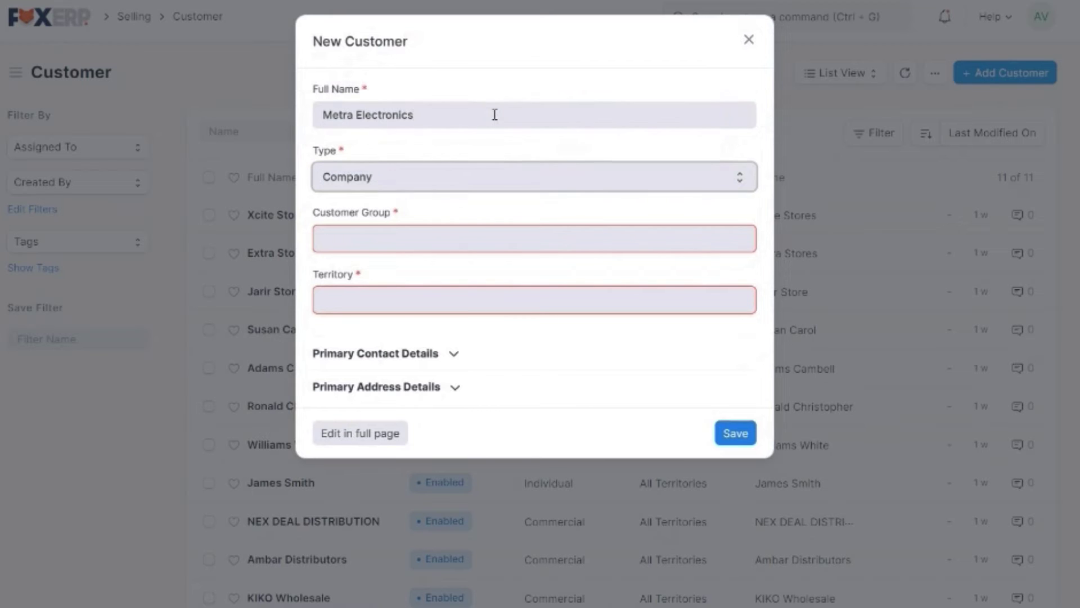
{"action": "left_click", "coordinate": [511, 178]}
{"action": "left_click", "coordinate": [511, 179]}
Set the customer group to All Customer Groups and the territory to All Territories
{"action": "left_click", "coordinate": [464, 239]}
{"action": "left_click", "coordinate": [408, 280]}
{"action": "left_click", "coordinate": [402, 298]}
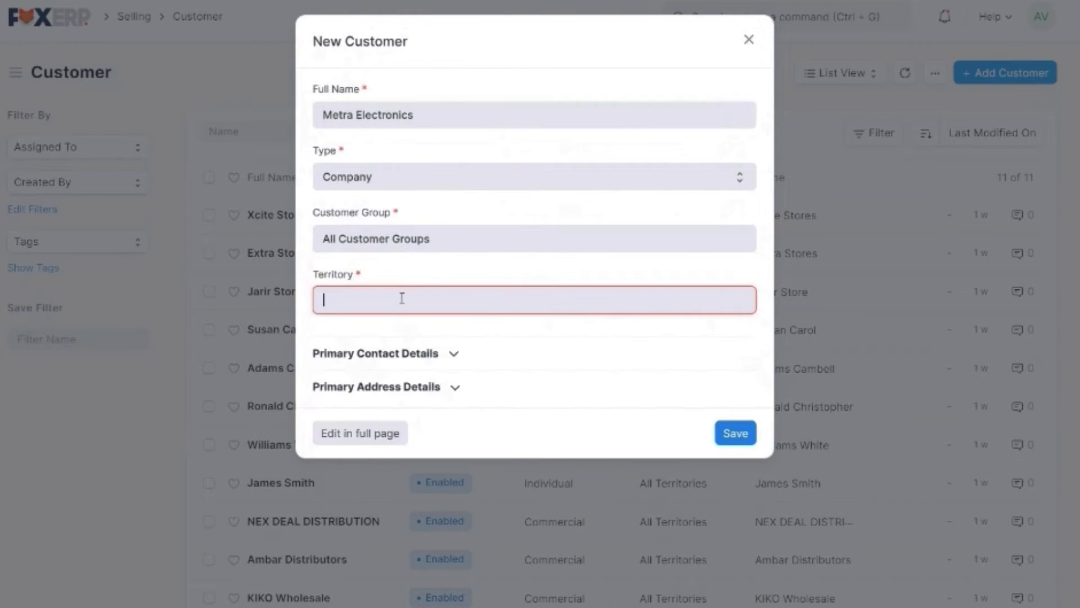
{"action": "left_click", "coordinate": [391, 337]}
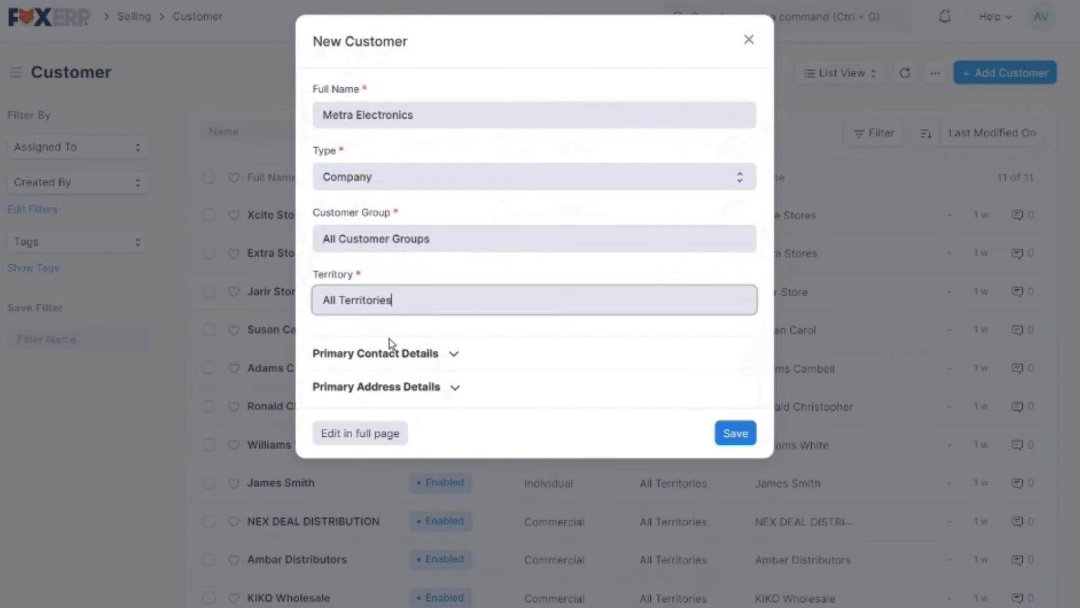
Enter the primary contact's e-mail and mobile number, then save the customer
{"action": "left_click", "coordinate": [416, 354]}
{"action": "left_click", "coordinate": [420, 410]}
{"action": "key", "text": "Tab"}
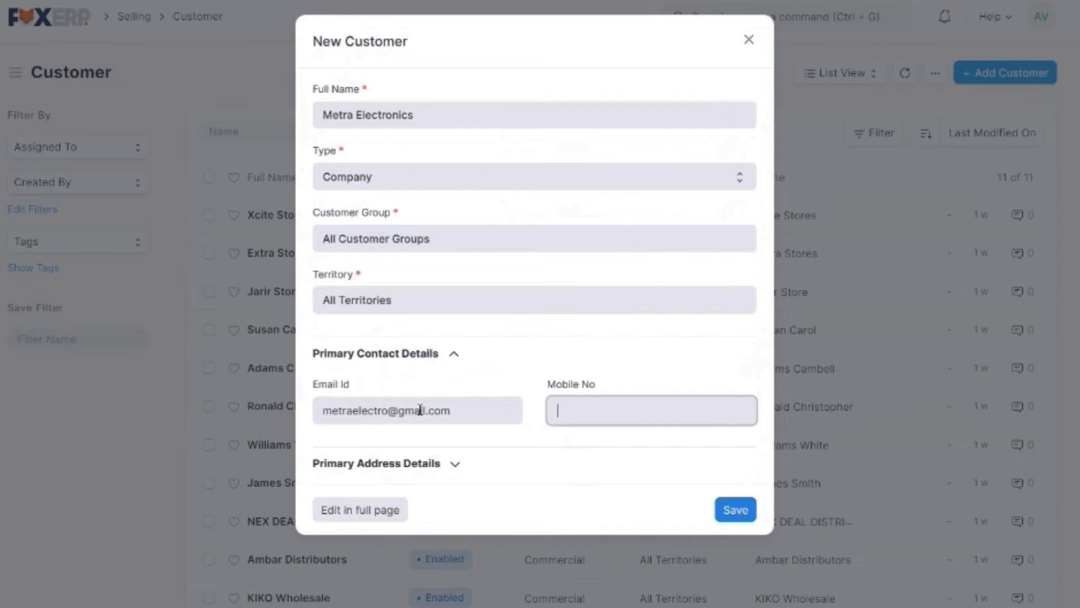
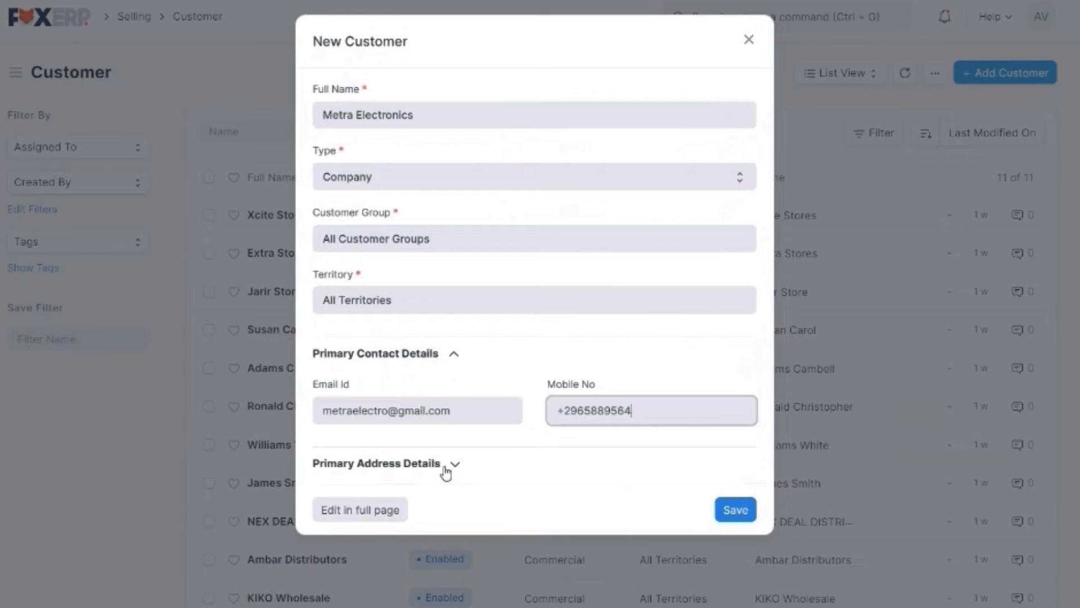
{"action": "left_click", "coordinate": [731, 510]}
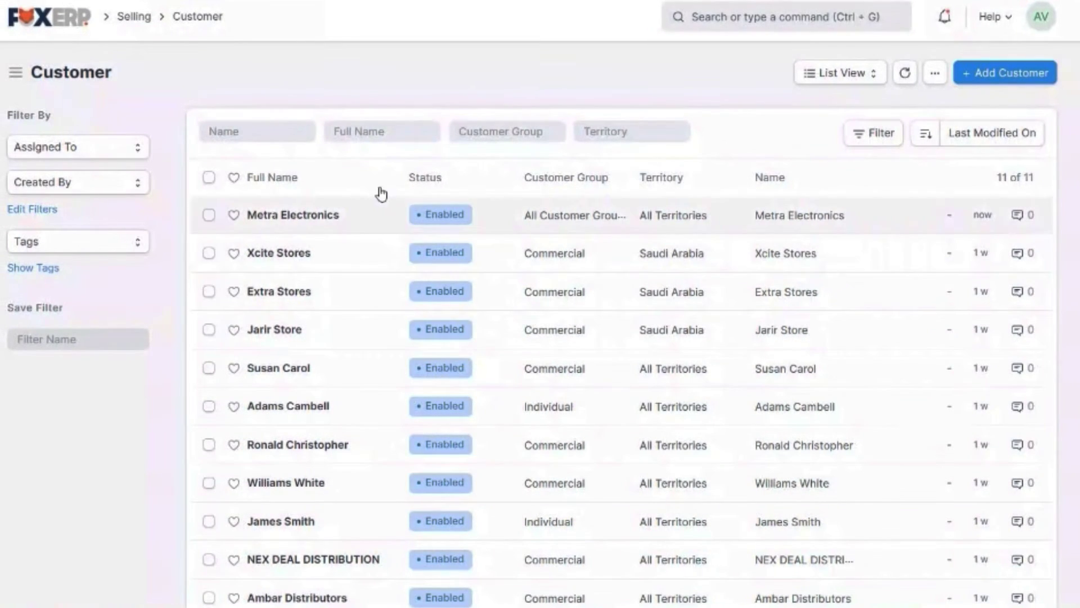
Review the Metra Electronics customer record, then go Home and open the Supplier list
{"action": "left_click", "coordinate": [373, 224]}
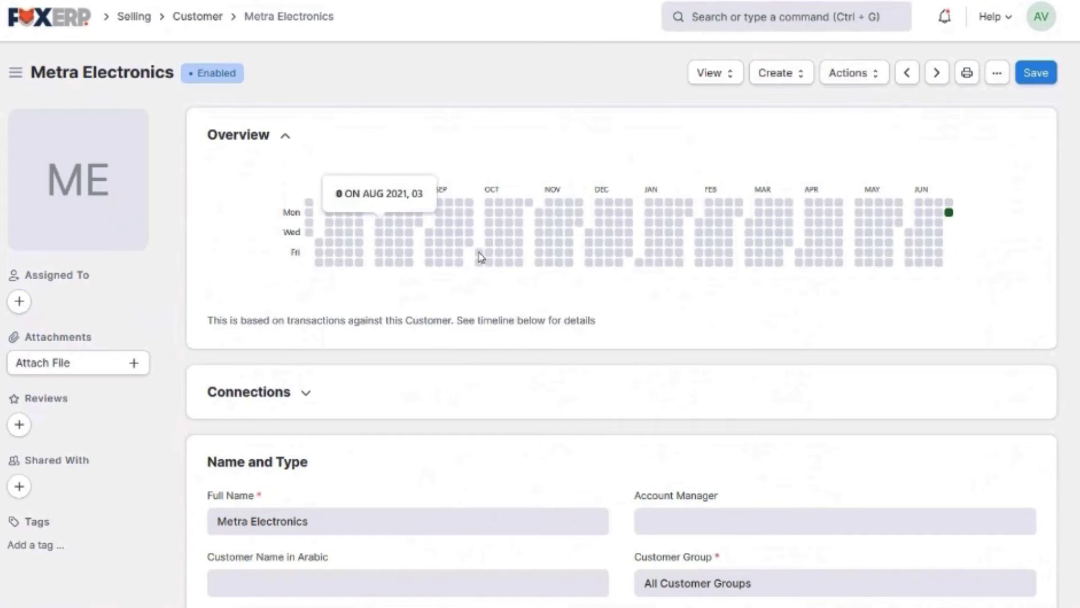
{"action": "scroll", "coordinate": [654, 360], "scroll_direction": "down", "scroll_amount": 3}
{"action": "scroll", "coordinate": [655, 359], "scroll_direction": "down", "scroll_amount": 12}
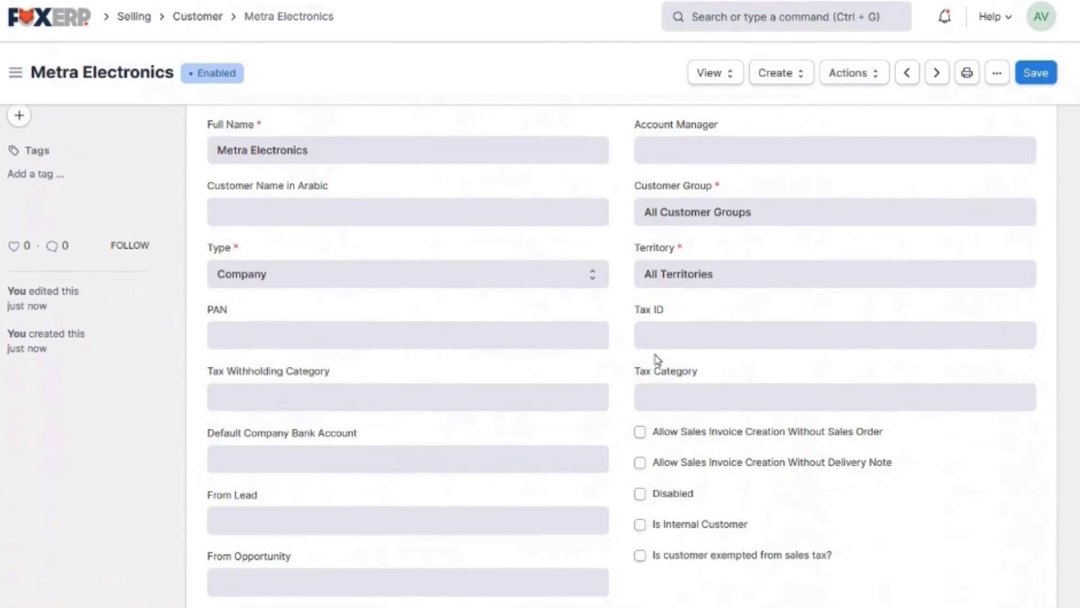
{"action": "scroll", "coordinate": [657, 360], "scroll_direction": "down", "scroll_amount": 4}
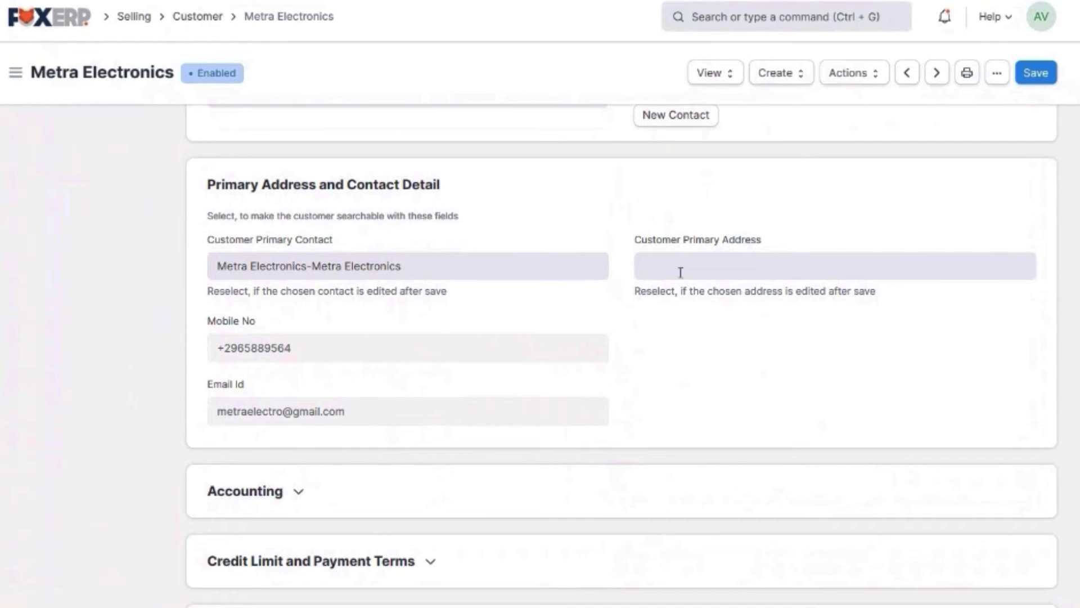
{"action": "scroll", "coordinate": [619, 346], "scroll_direction": "down", "scroll_amount": 5}
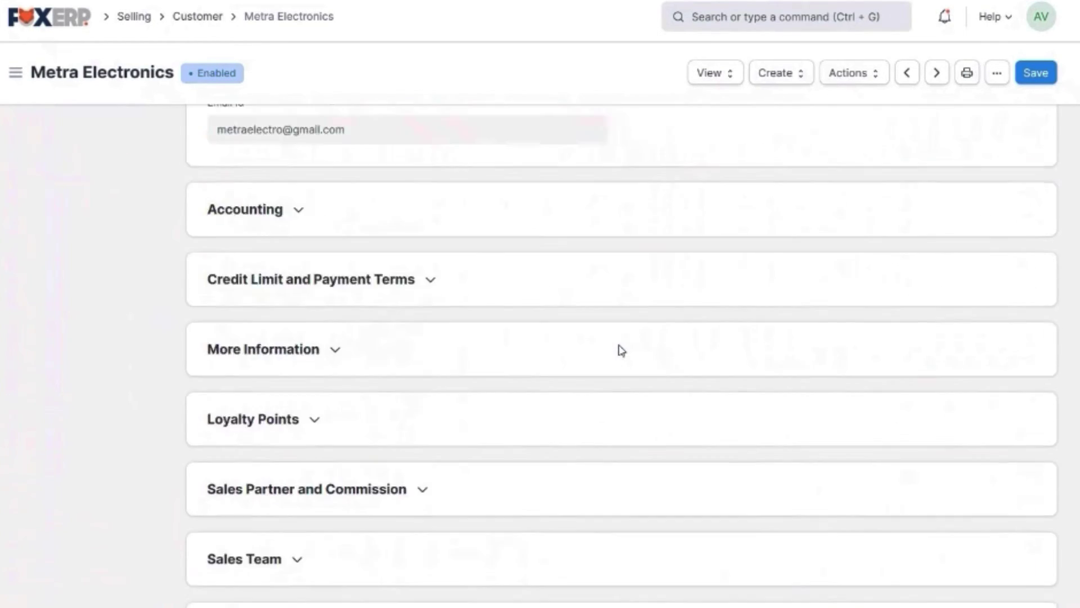
{"action": "scroll", "coordinate": [621, 350], "scroll_direction": "up", "scroll_amount": 15}
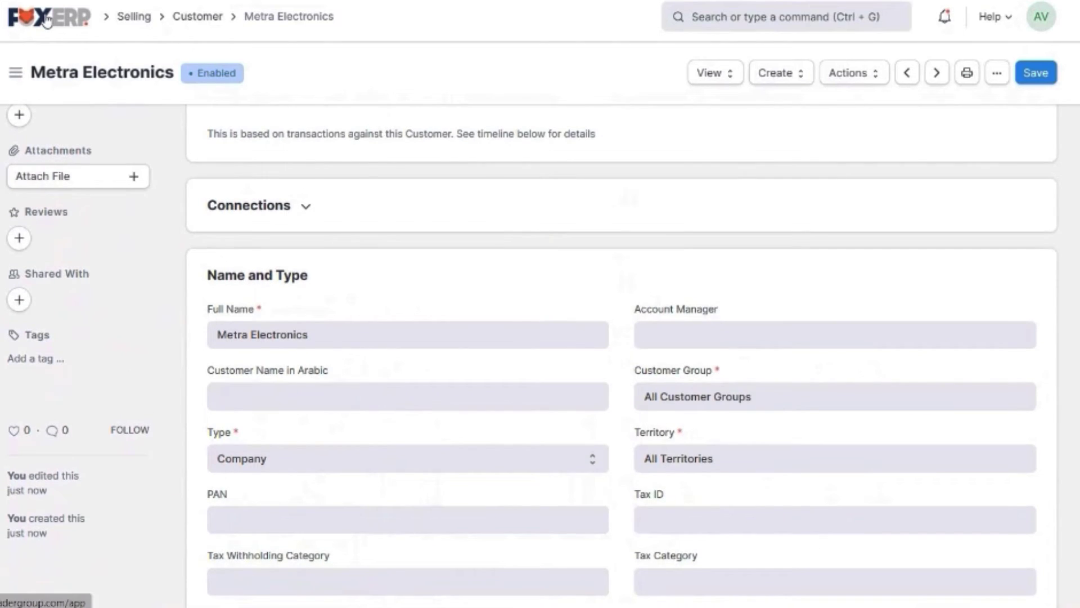
{"action": "left_click", "coordinate": [46, 21]}
{"action": "left_click", "coordinate": [304, 458]}
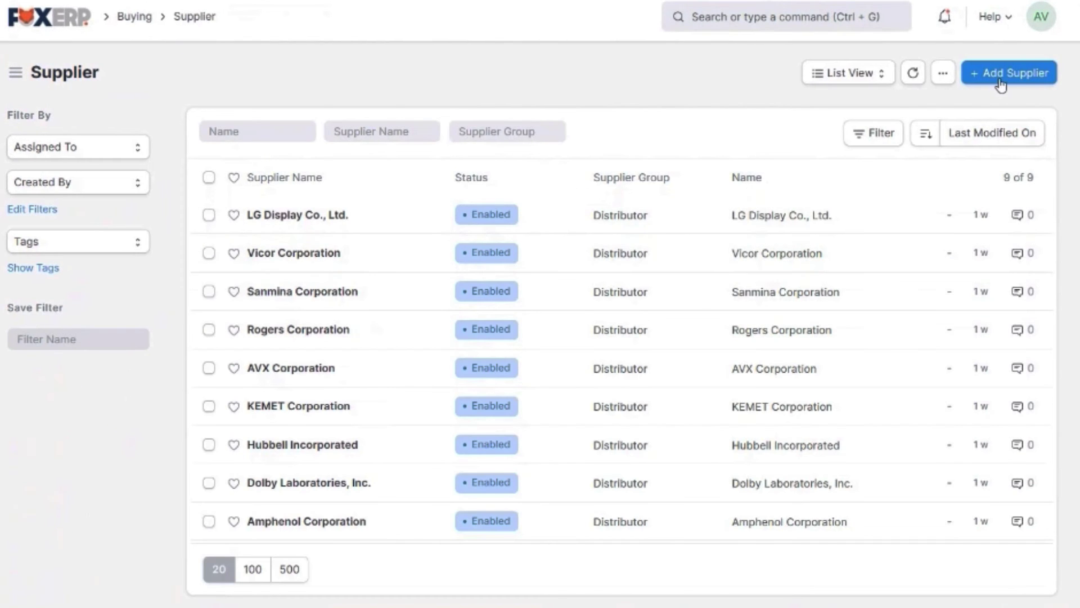
Start supplier Acuity Brands Lightings in the Distributor group with supplier type Company
{"action": "left_click", "coordinate": [1001, 85]}
{"action": "type", "text": "Acuity Brands Lighting"}
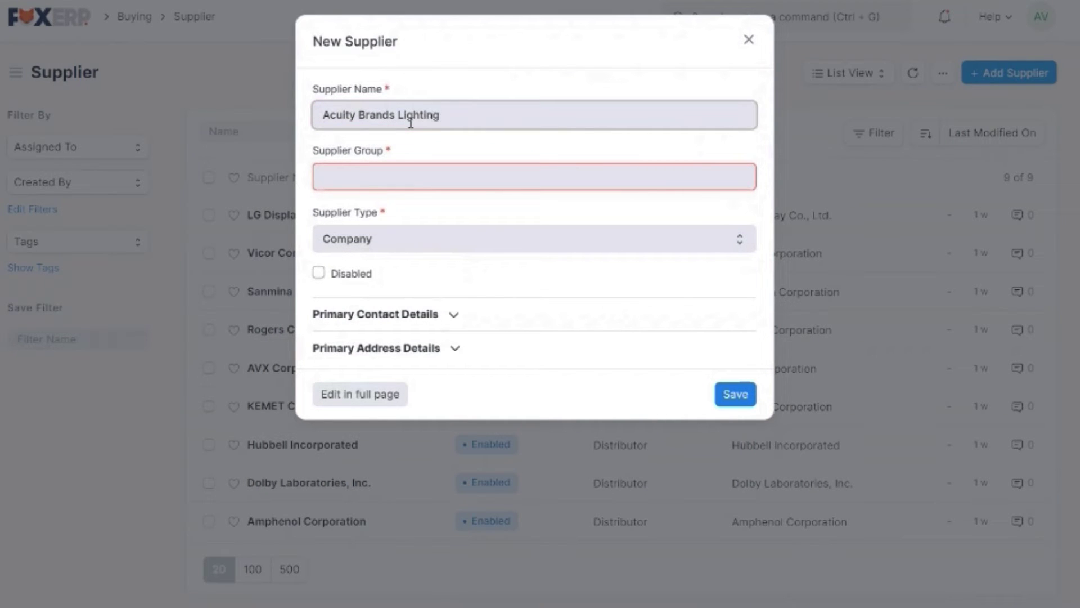
{"action": "key", "text": "Tab"}
{"action": "left_click", "coordinate": [395, 263]}
{"action": "left_click", "coordinate": [407, 244]}
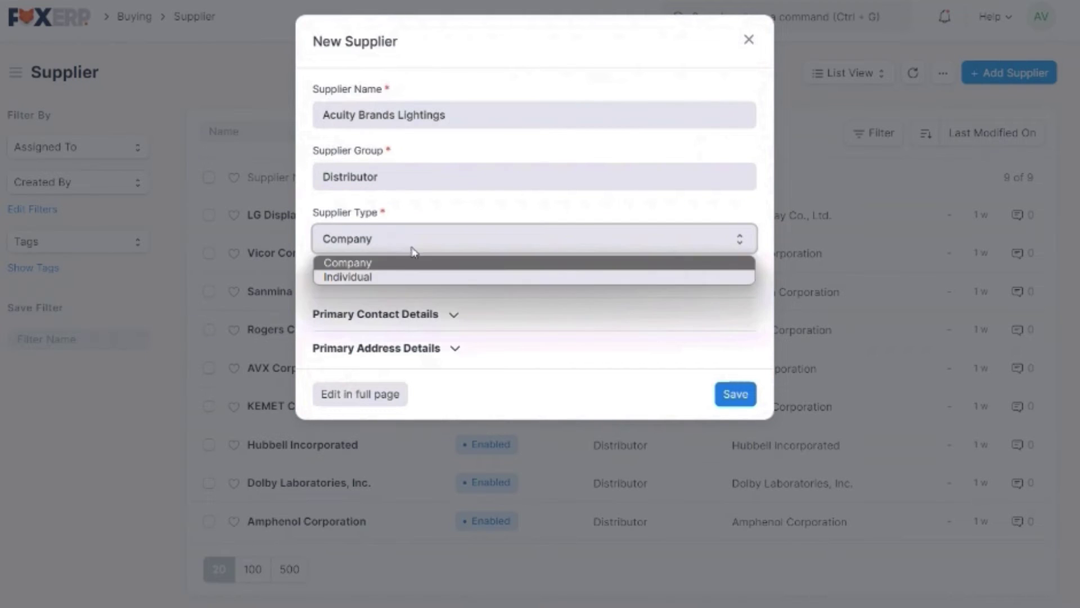
{"action": "left_click", "coordinate": [413, 247]}
Fill in the supplier's primary contact e-mail address and mobile number
{"action": "left_click", "coordinate": [431, 313]}
{"action": "left_click", "coordinate": [418, 366]}
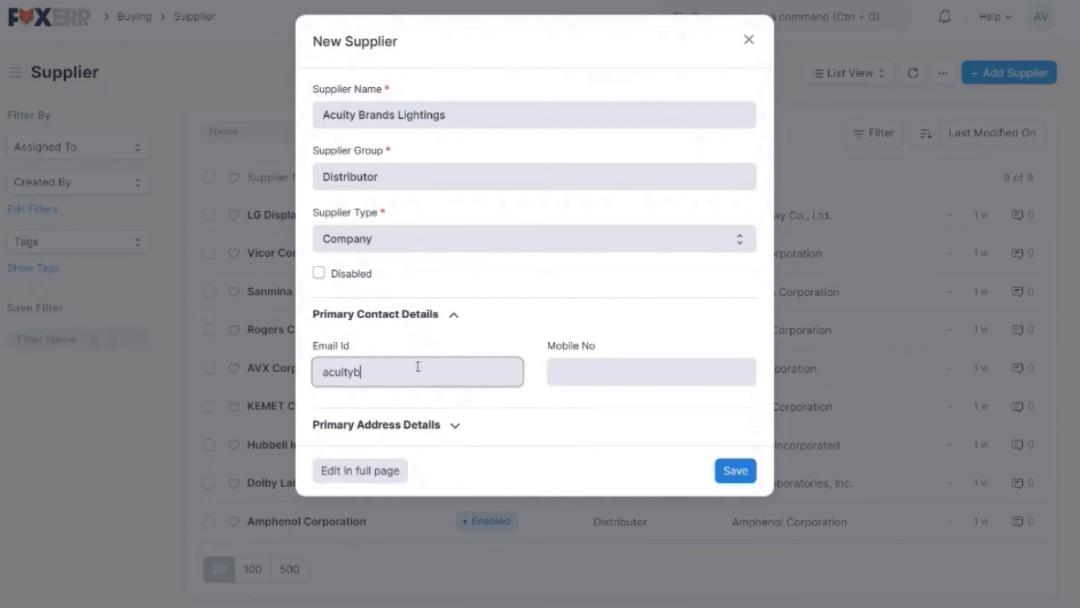
{"action": "key", "text": "Tab"}
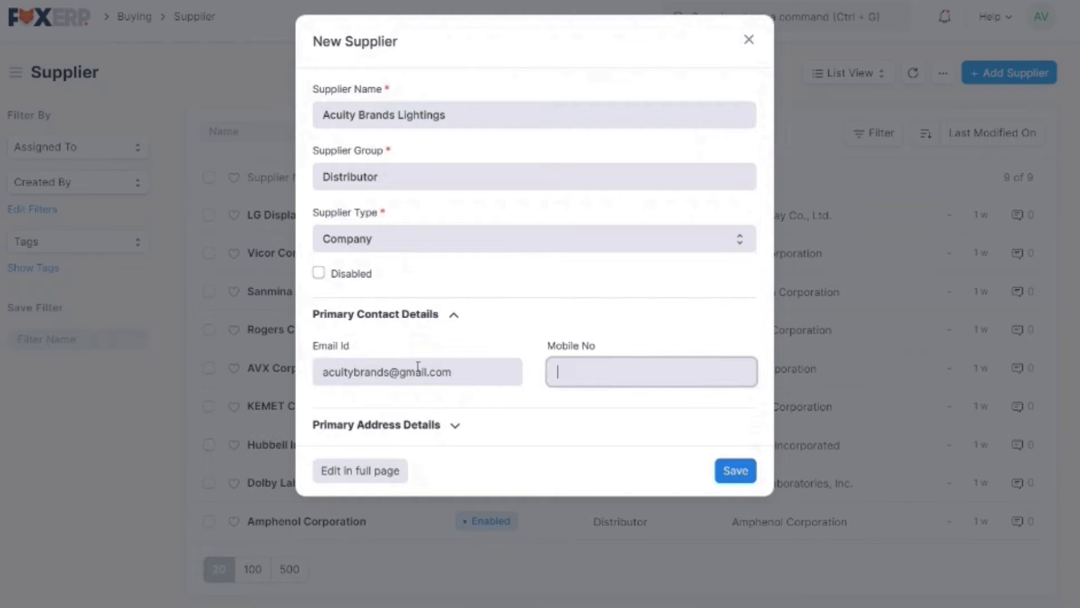
{"action": "type", "text": "+1985647"}
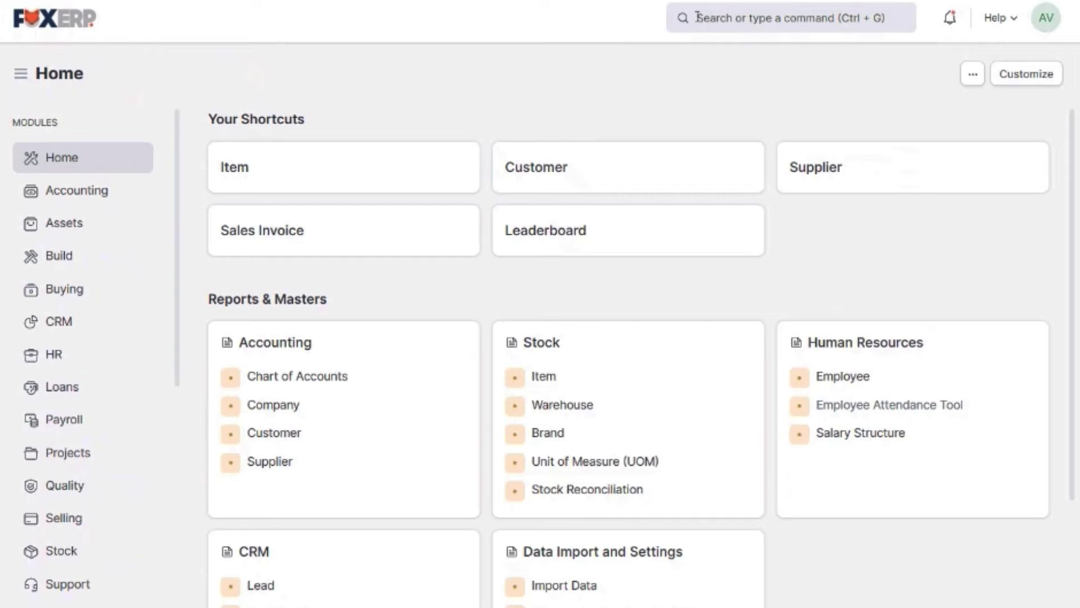
Search FoxERP for 'Sales O' and open the Sales Order List from the results
{"action": "left_click", "coordinate": [808, 21]}
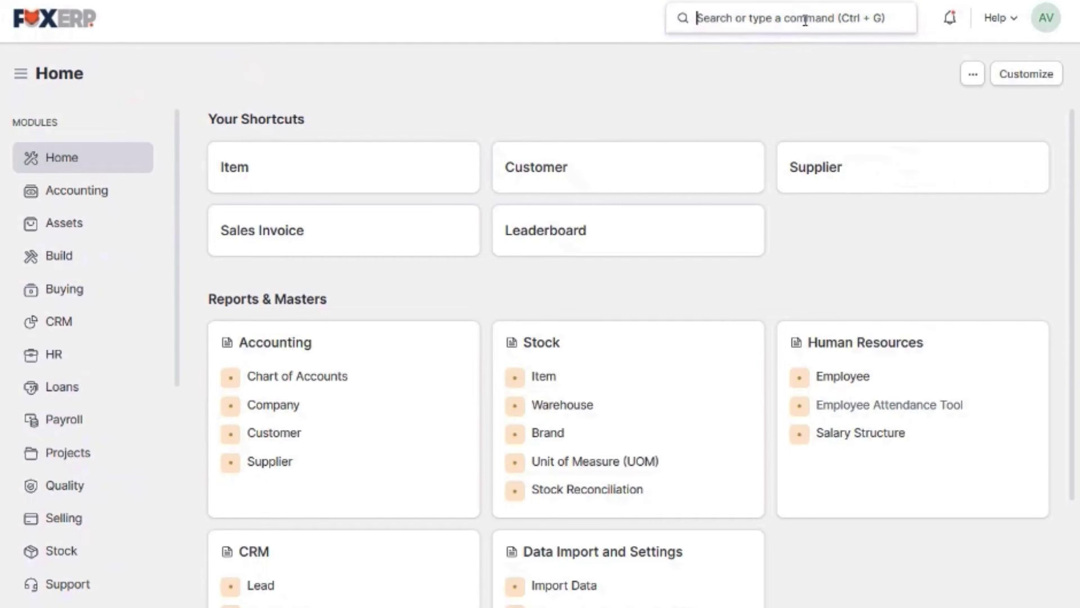
{"action": "type", "text": "Sales"}
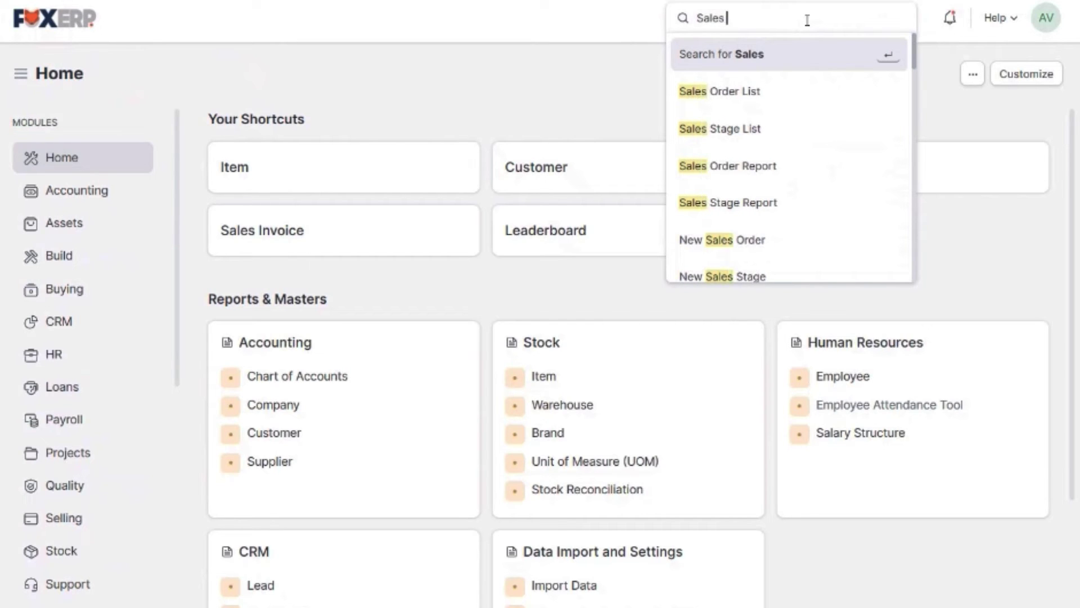
{"action": "type", "text": " O"}
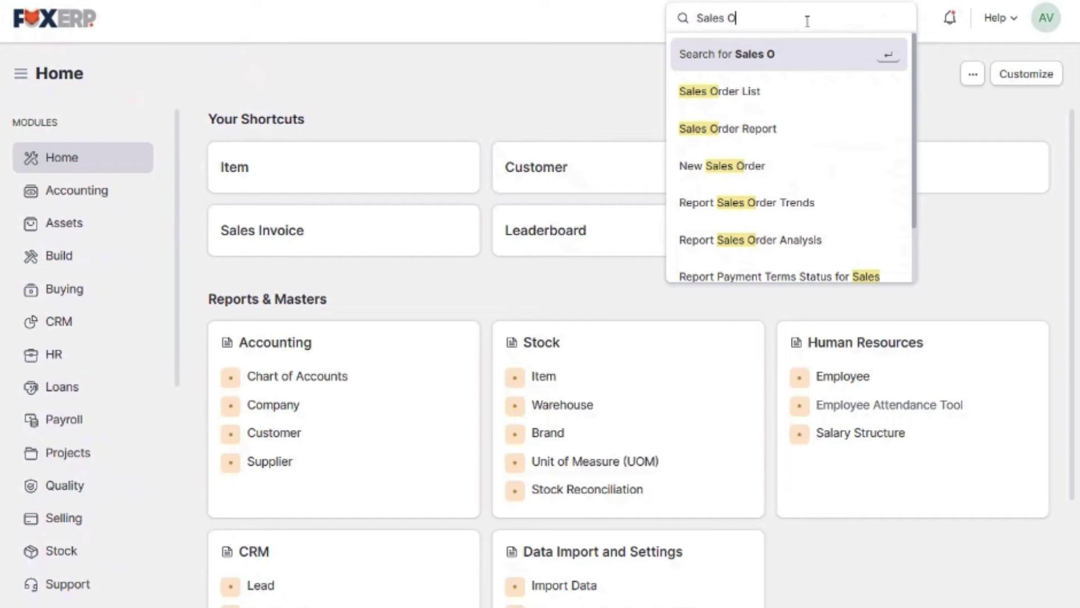
{"action": "scroll", "coordinate": [797, 190], "scroll_direction": "down", "scroll_amount": 1}
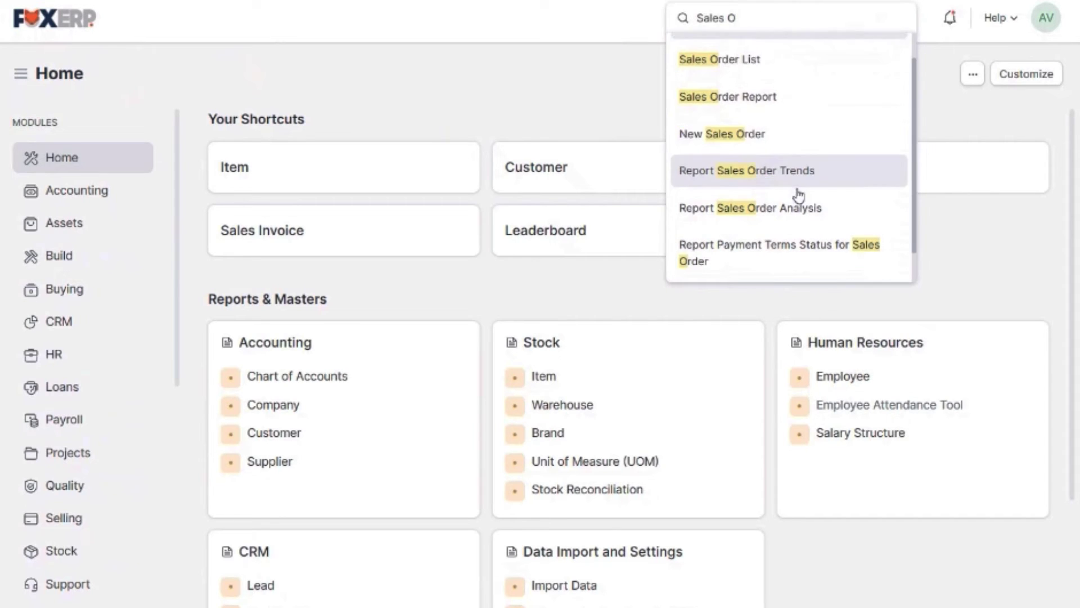
{"action": "scroll", "coordinate": [798, 194], "scroll_direction": "down", "scroll_amount": 1}
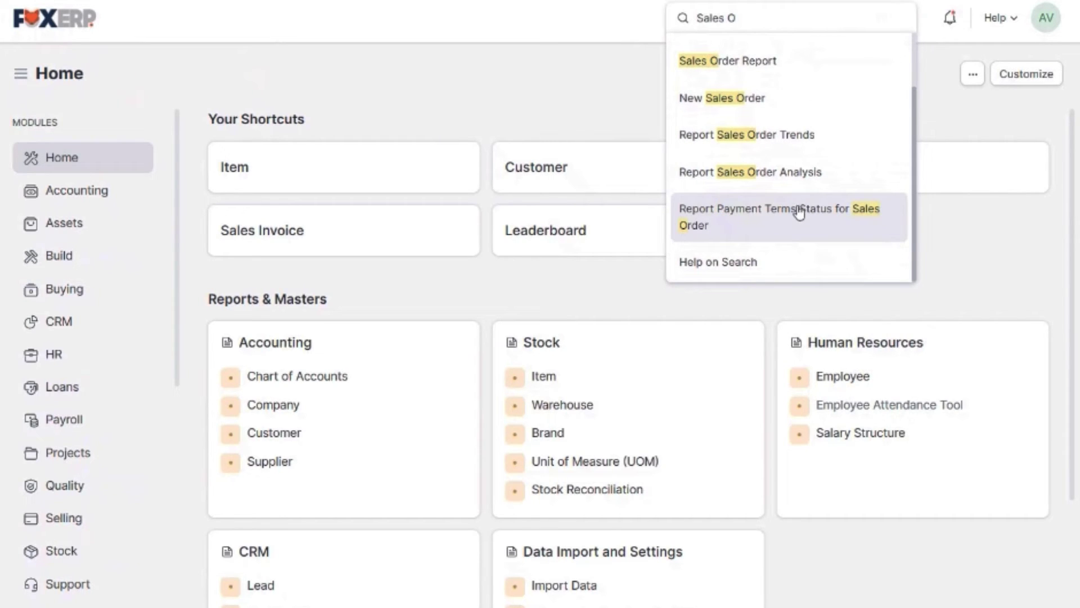
{"action": "scroll", "coordinate": [803, 253], "scroll_direction": "up", "scroll_amount": 1}
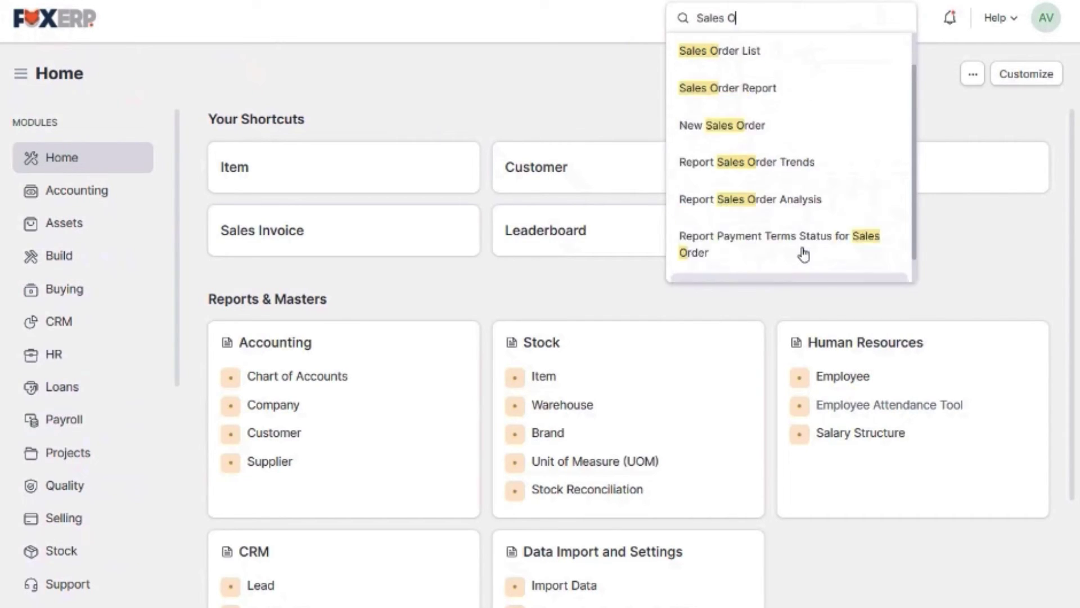
{"action": "scroll", "coordinate": [803, 254], "scroll_direction": "up", "scroll_amount": 1}
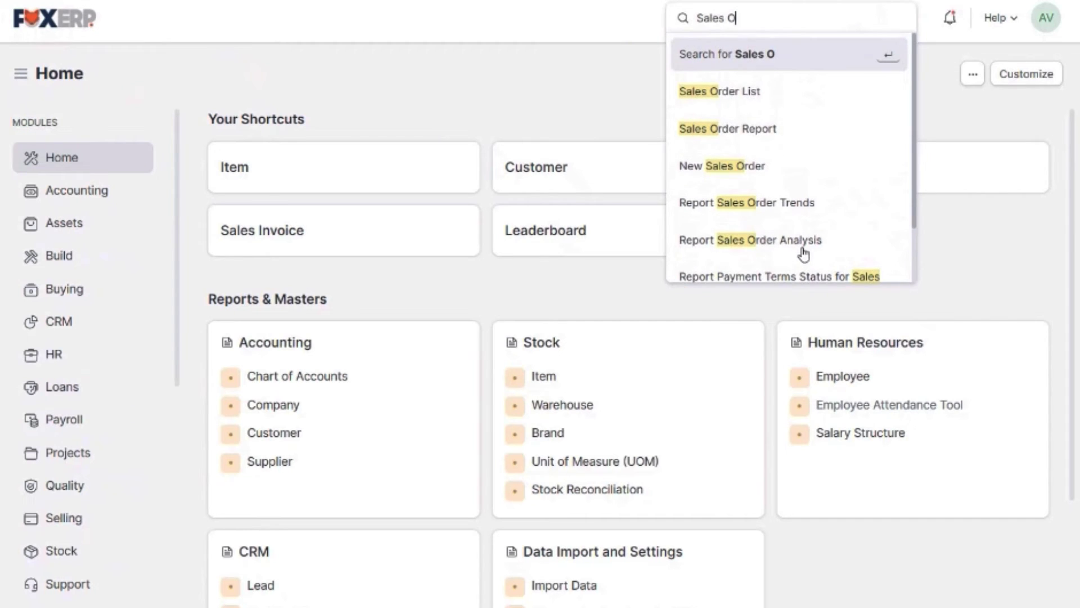
{"action": "left_click", "coordinate": [769, 99]}
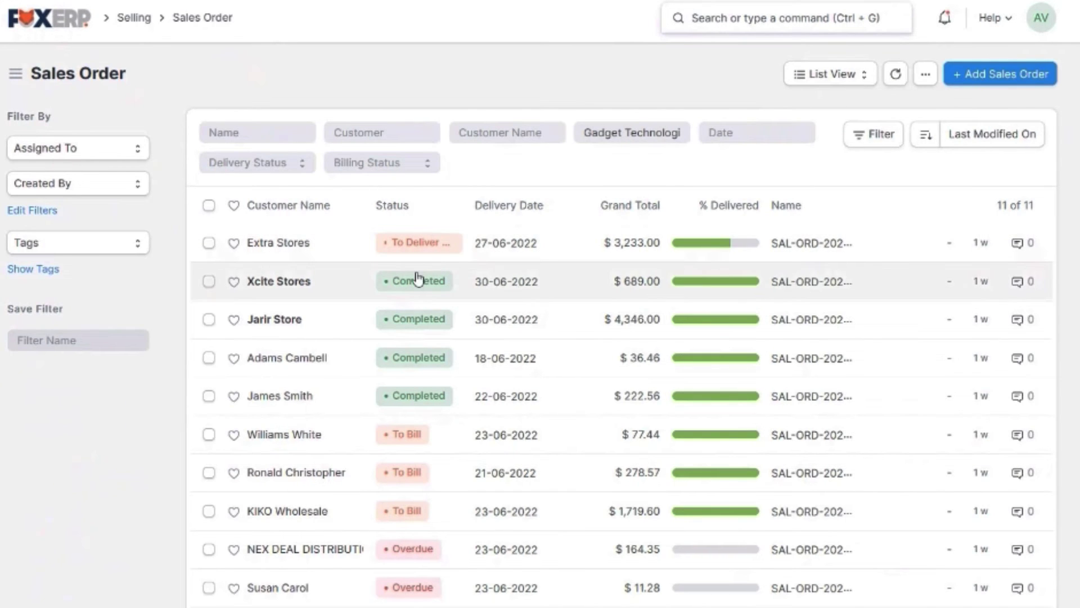
Look over the Sales Order list and add a new sales order
{"action": "scroll", "coordinate": [416, 321], "scroll_direction": "down", "scroll_amount": 3}
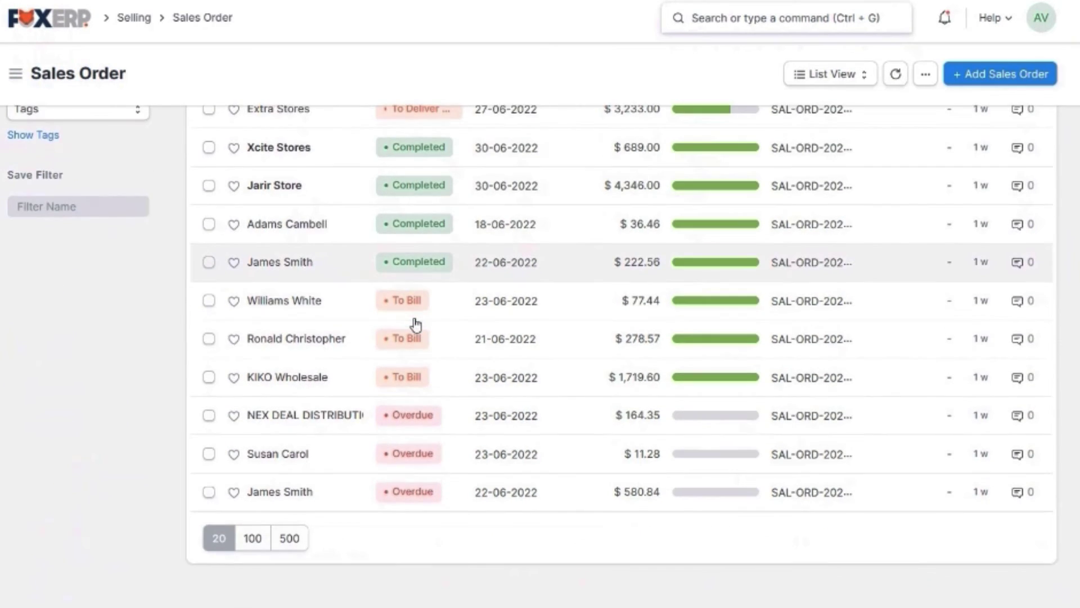
{"action": "scroll", "coordinate": [415, 325], "scroll_direction": "up", "scroll_amount": 3}
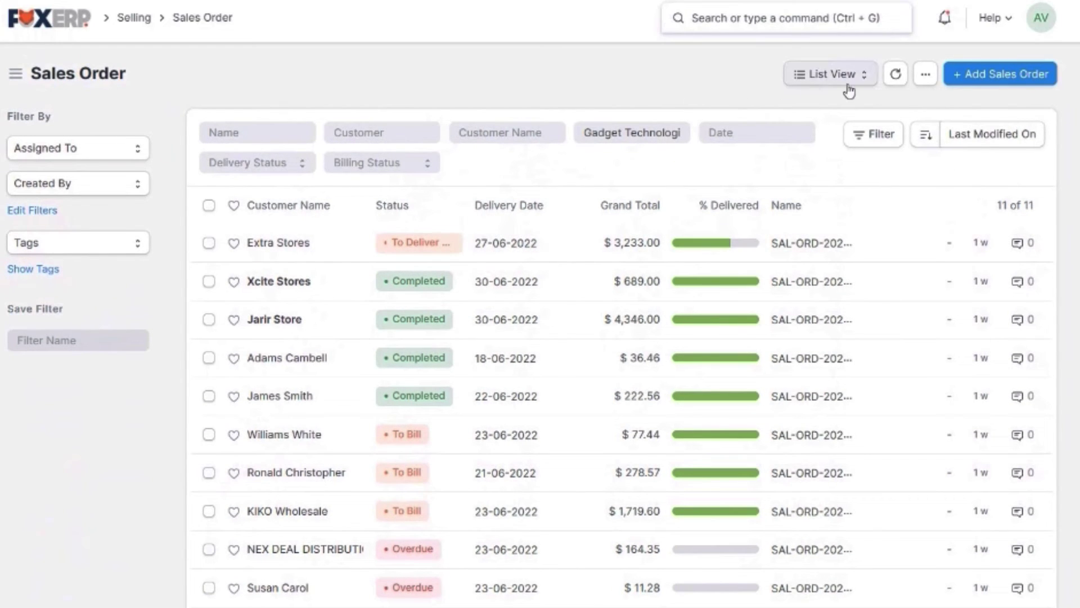
{"action": "left_click", "coordinate": [979, 88]}
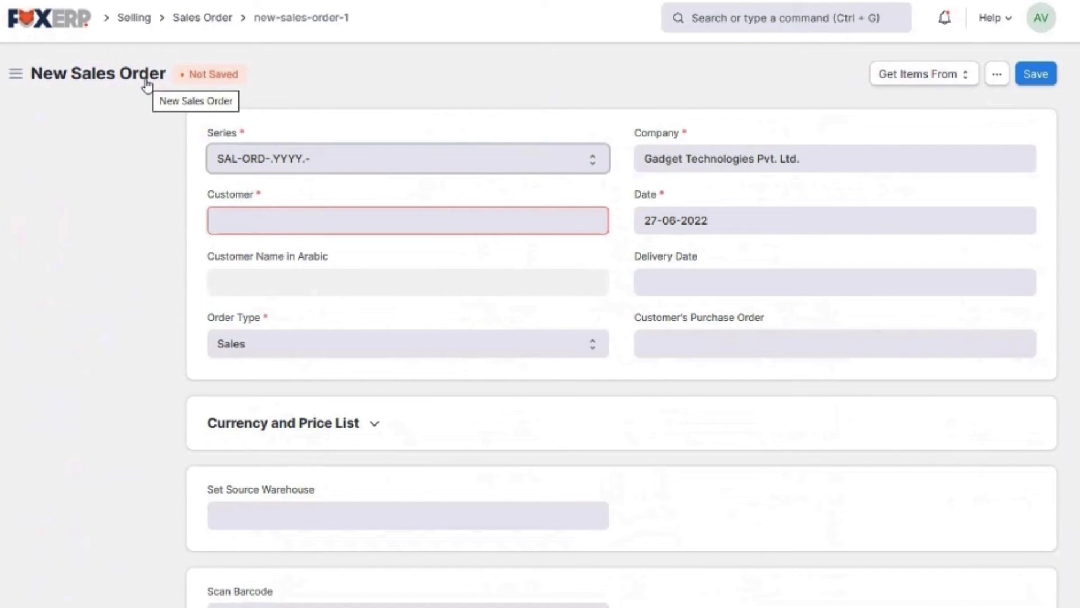
Set customer Metra Electronics, delivery date 30-06-2022 and source warehouse Stores - GTPL
{"action": "left_click", "coordinate": [282, 225]}
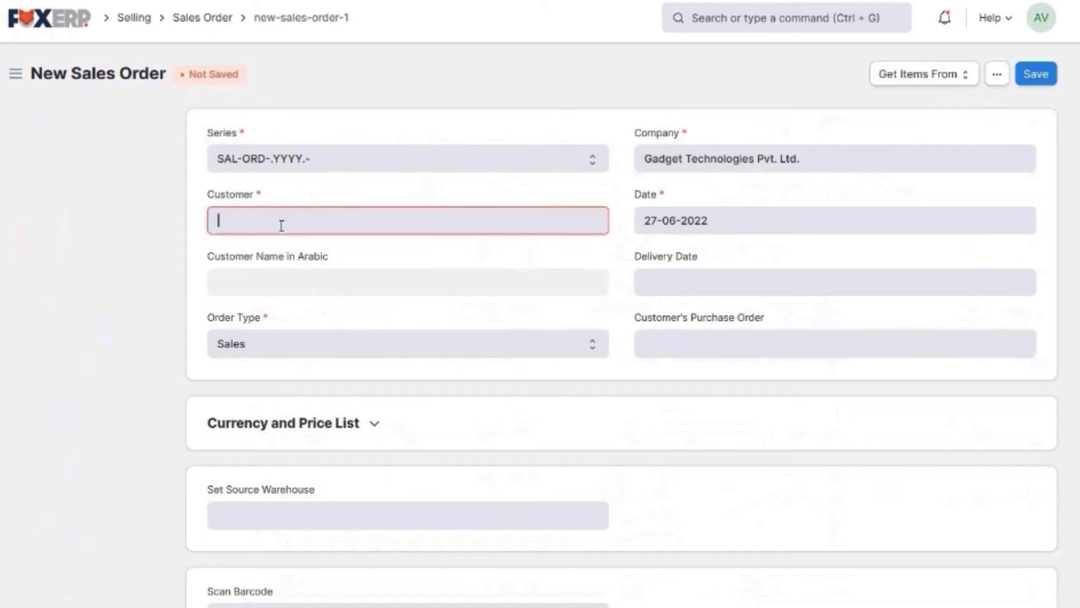
{"action": "type", "text": "Metr"}
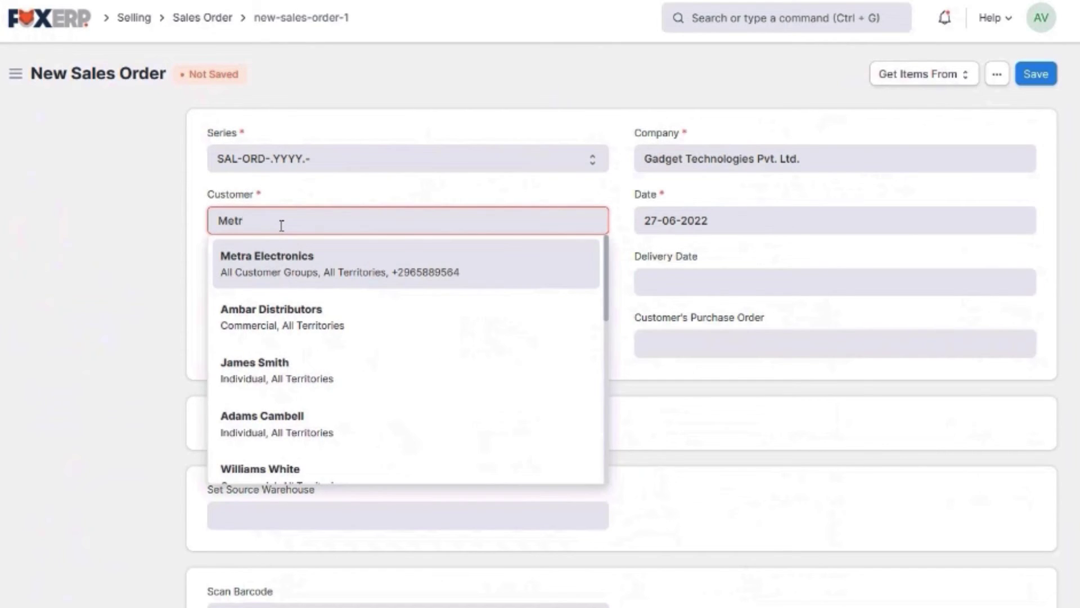
{"action": "left_click", "coordinate": [315, 261]}
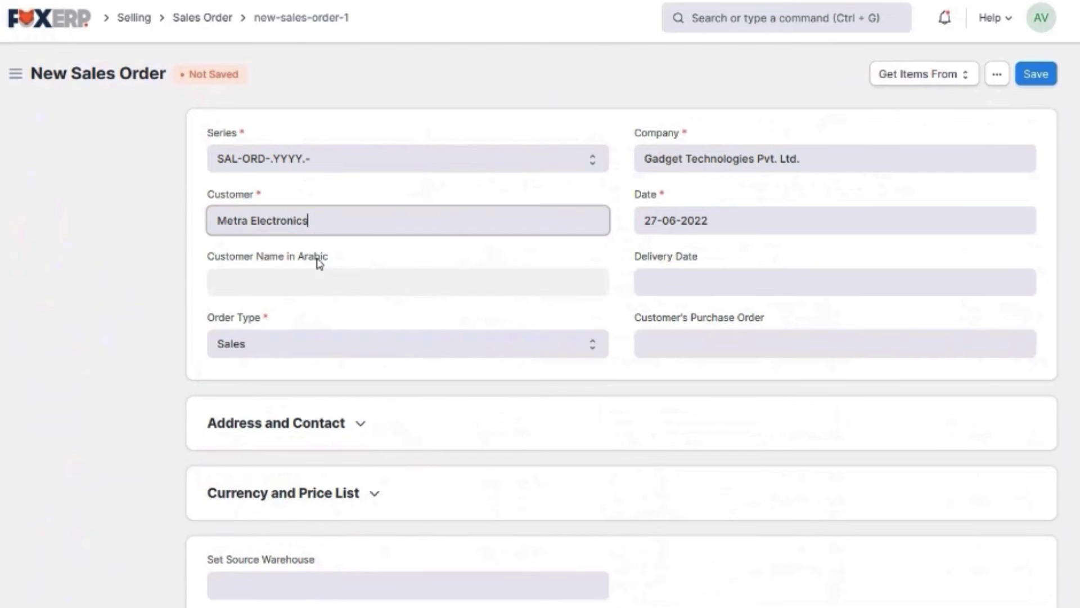
{"action": "left_click", "coordinate": [687, 279]}
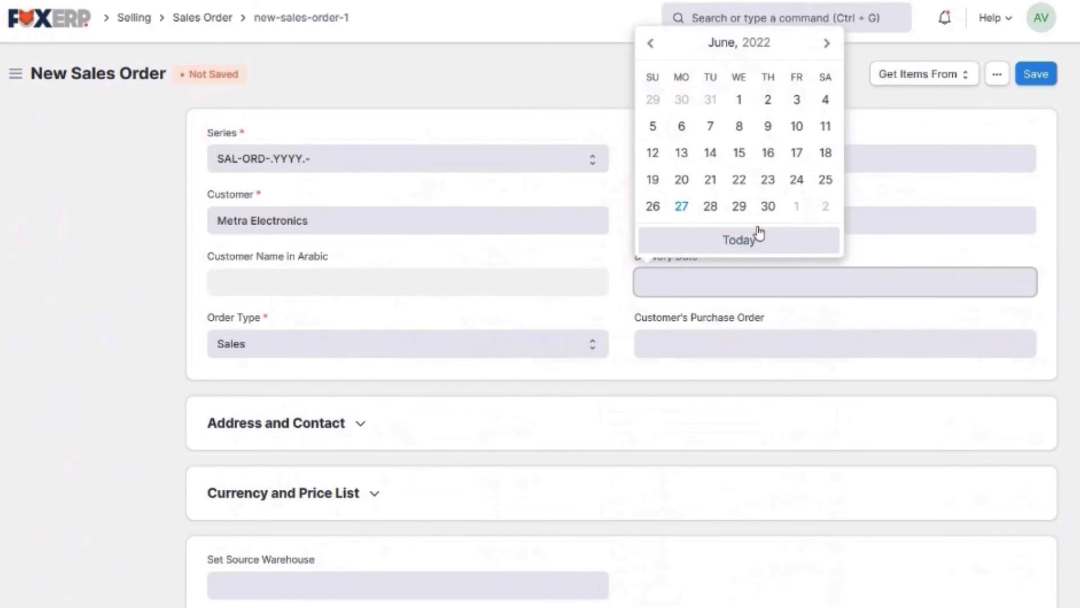
{"action": "left_click", "coordinate": [768, 206]}
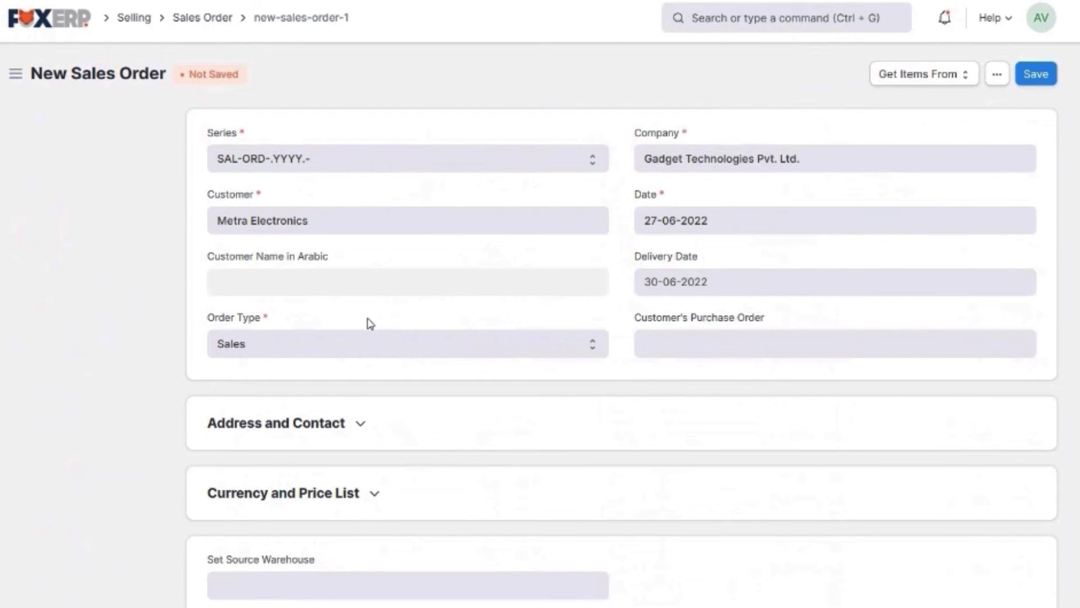
{"action": "scroll", "coordinate": [370, 322], "scroll_direction": "down", "scroll_amount": 2}
{"action": "scroll", "coordinate": [368, 325], "scroll_direction": "down", "scroll_amount": 2}
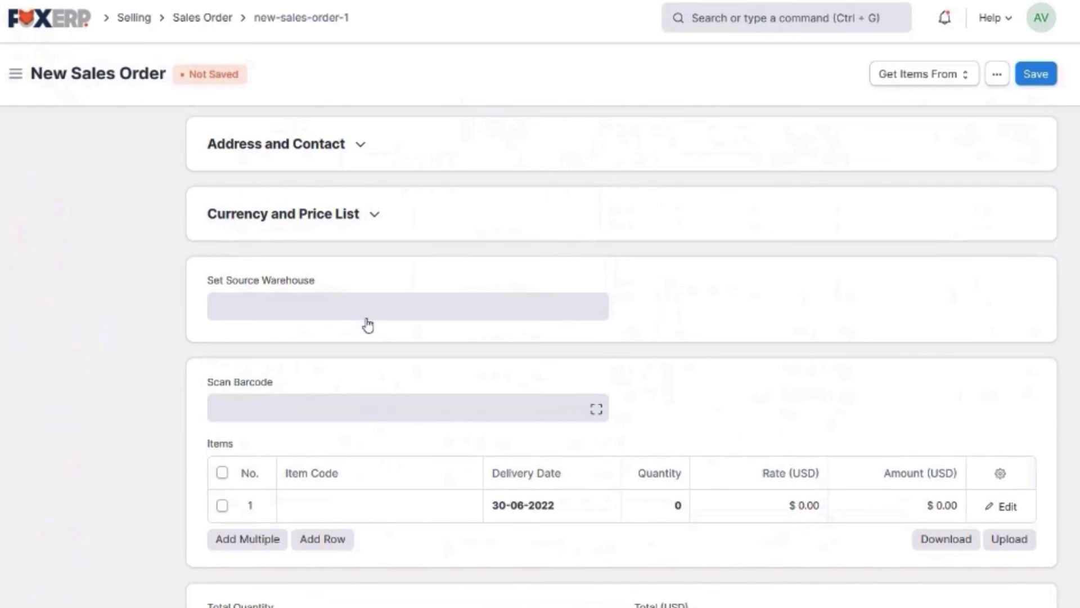
{"action": "left_click", "coordinate": [361, 311]}
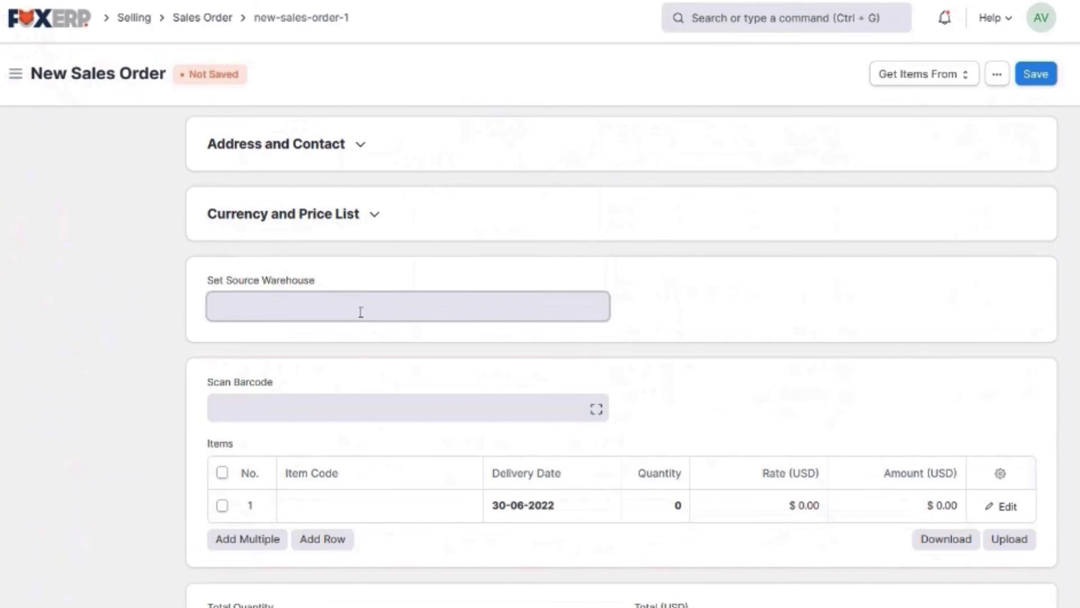
{"action": "left_click", "coordinate": [315, 452]}
Add item 5799547 with quantity 20 and save the order as a draft
{"action": "scroll", "coordinate": [435, 308], "scroll_direction": "down", "scroll_amount": 2}
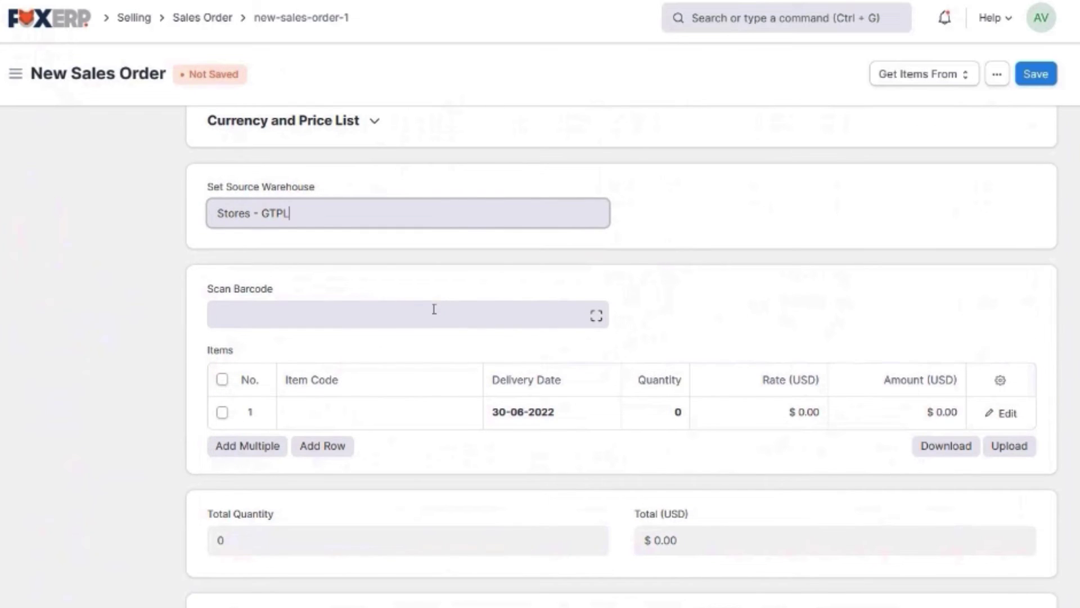
{"action": "scroll", "coordinate": [433, 309], "scroll_direction": "down", "scroll_amount": 2}
{"action": "left_click", "coordinate": [401, 317]}
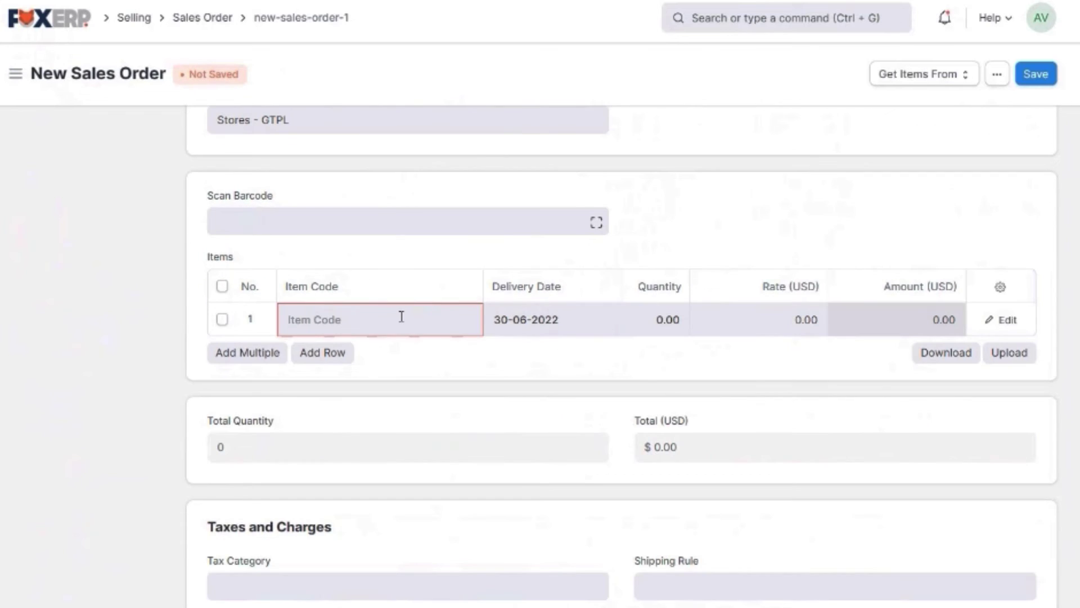
{"action": "type", "text": "airpod"}
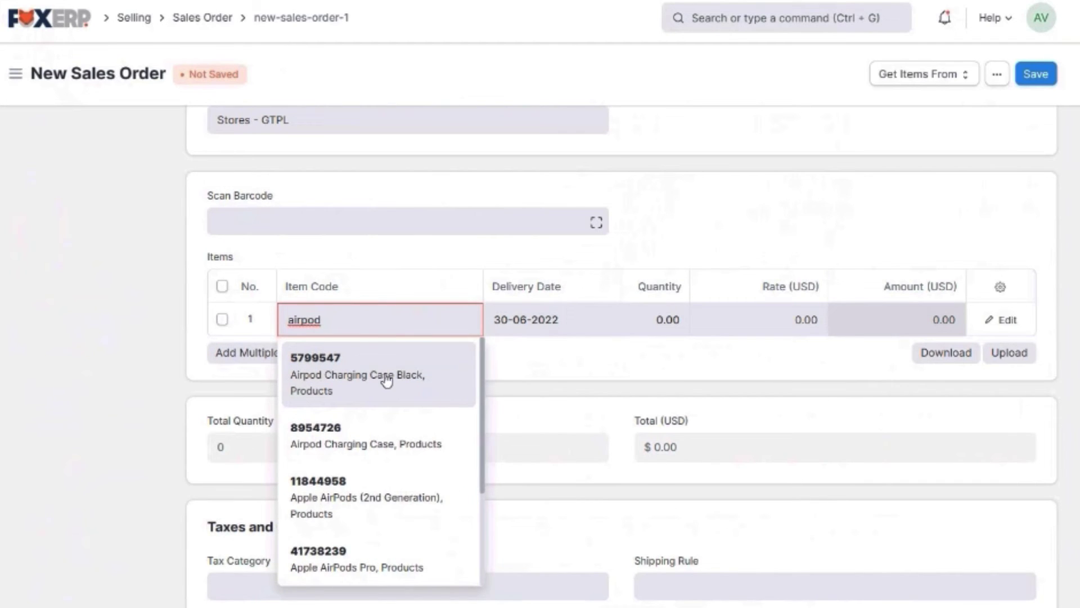
{"action": "left_click", "coordinate": [387, 381]}
{"action": "left_click", "coordinate": [664, 319]}
{"action": "type", "text": "20"}
{"action": "scroll", "coordinate": [681, 432], "scroll_direction": "down", "scroll_amount": 9}
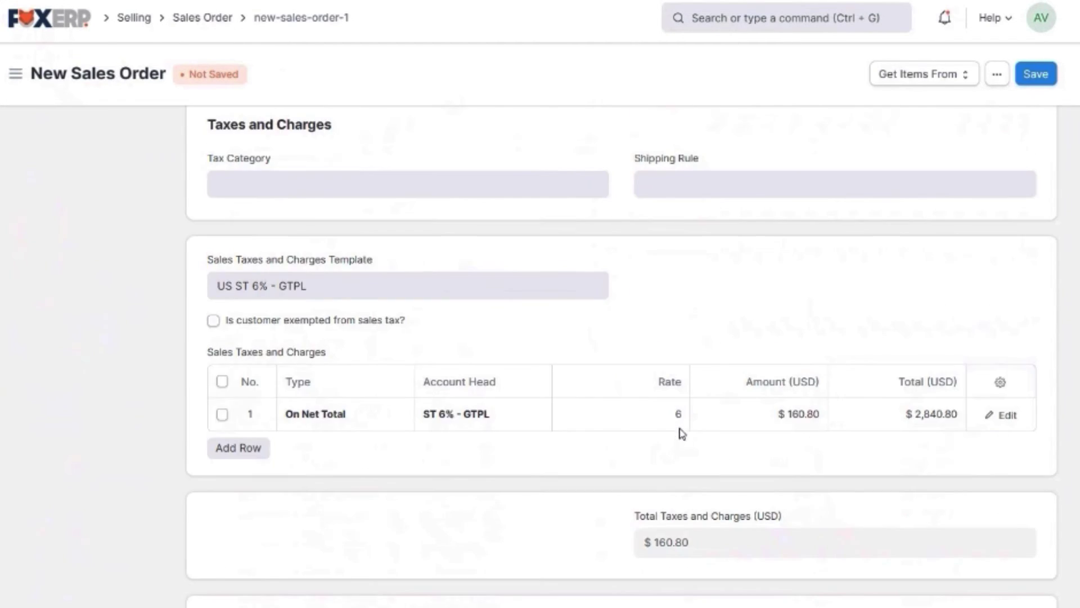
{"action": "scroll", "coordinate": [681, 432], "scroll_direction": "down", "scroll_amount": 7}
{"action": "left_click", "coordinate": [1036, 73]}
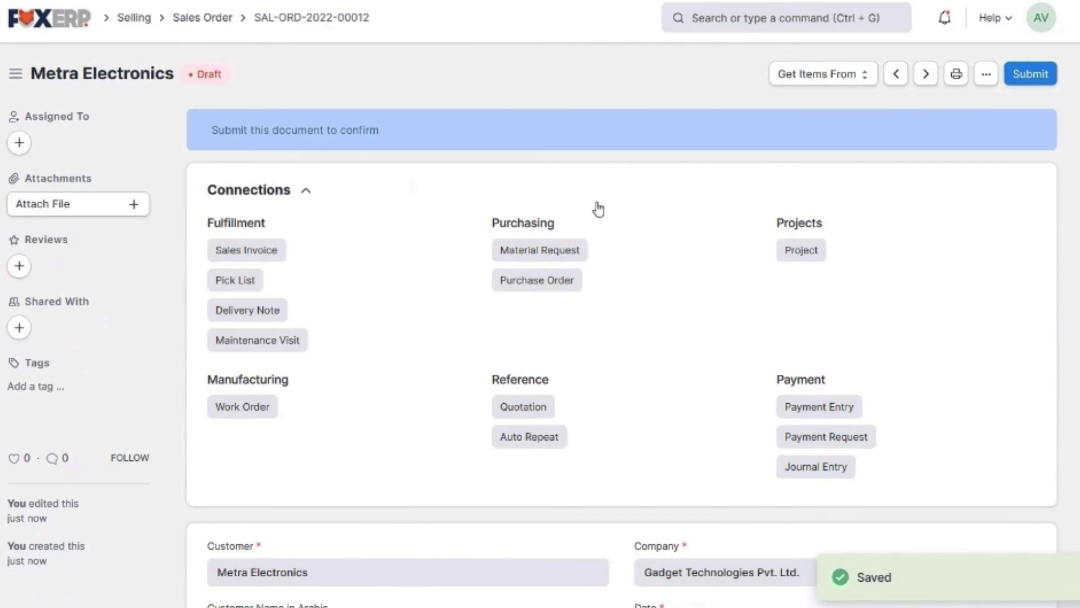
Change the delivery date to 1 July 2022, save, and submit order SAL-ORD-2022-00012
{"action": "scroll", "coordinate": [598, 209], "scroll_direction": "down", "scroll_amount": 5}
{"action": "left_click", "coordinate": [722, 414]}
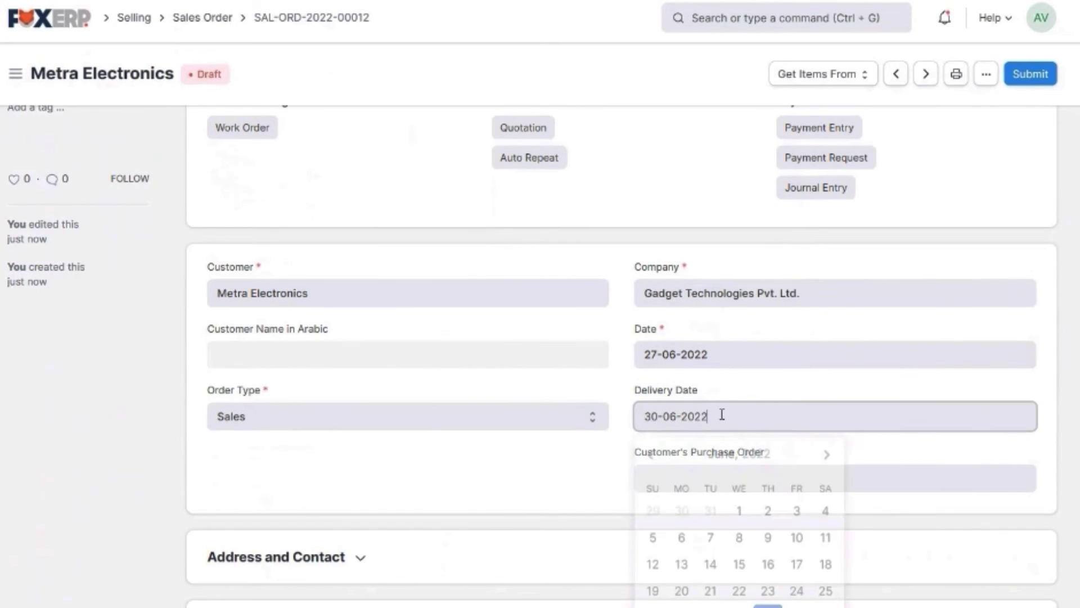
{"action": "scroll", "coordinate": [822, 446], "scroll_direction": "down", "scroll_amount": 2}
{"action": "left_click", "coordinate": [799, 533]}
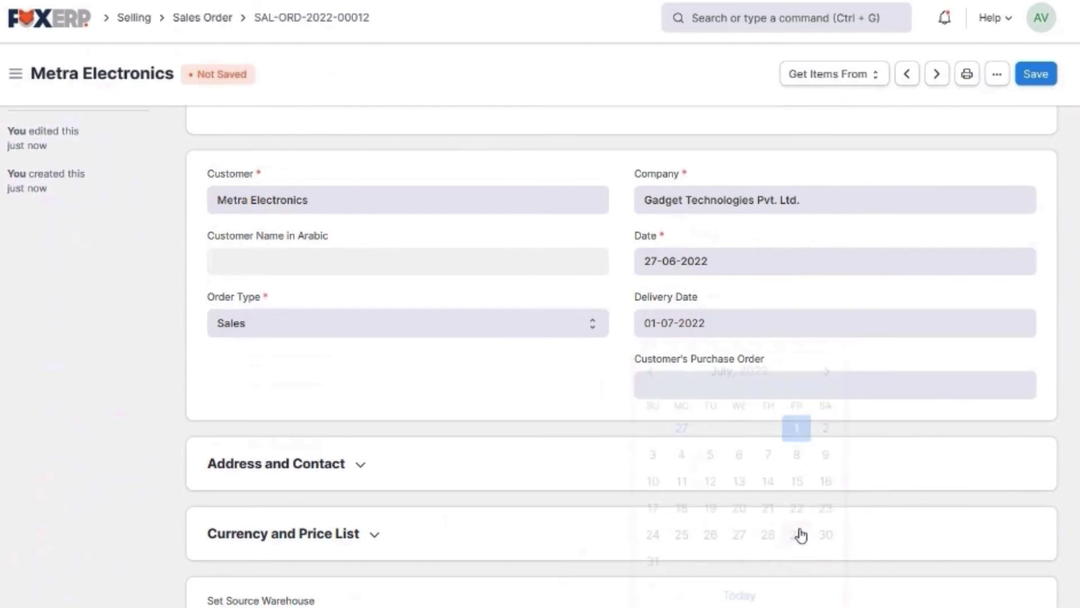
{"action": "left_click", "coordinate": [1036, 75]}
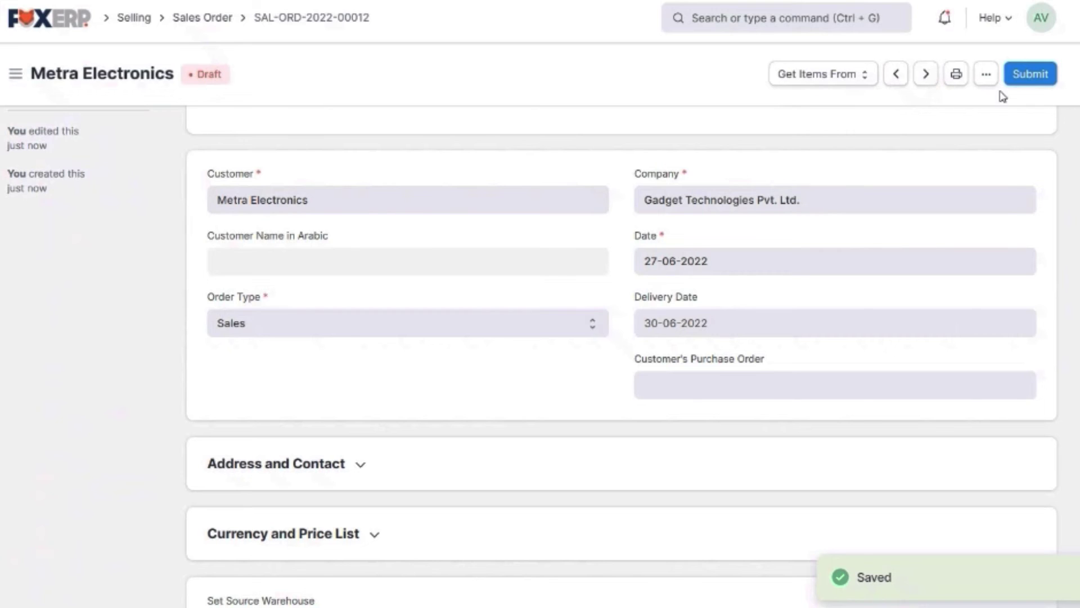
{"action": "left_click", "coordinate": [1031, 77]}
{"action": "left_click", "coordinate": [738, 144]}
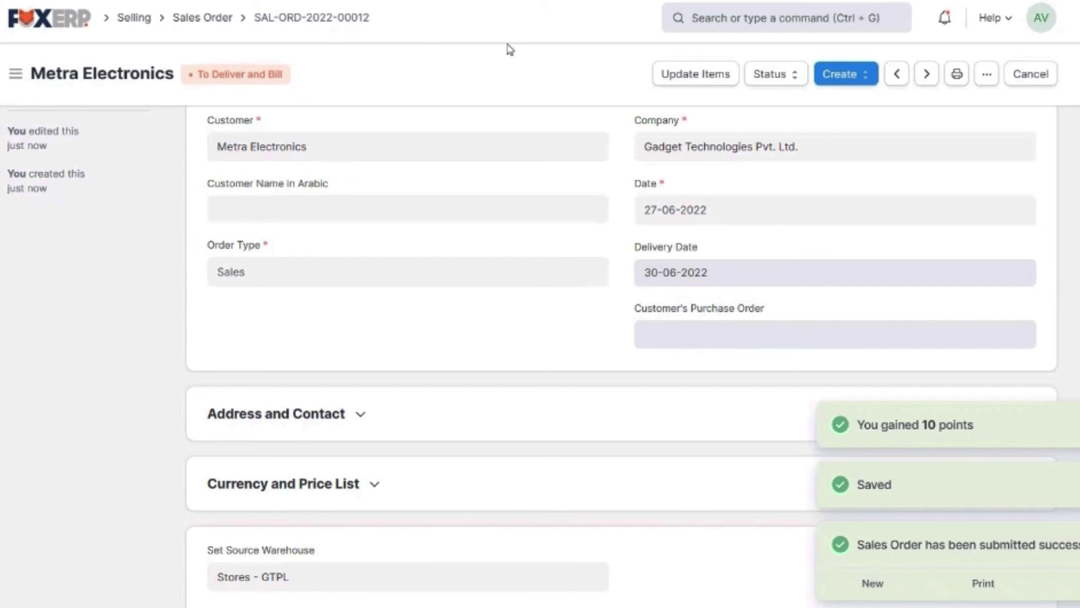
Create a sales invoice from the Metra Electronics order and save it
{"action": "left_click", "coordinate": [845, 78]}
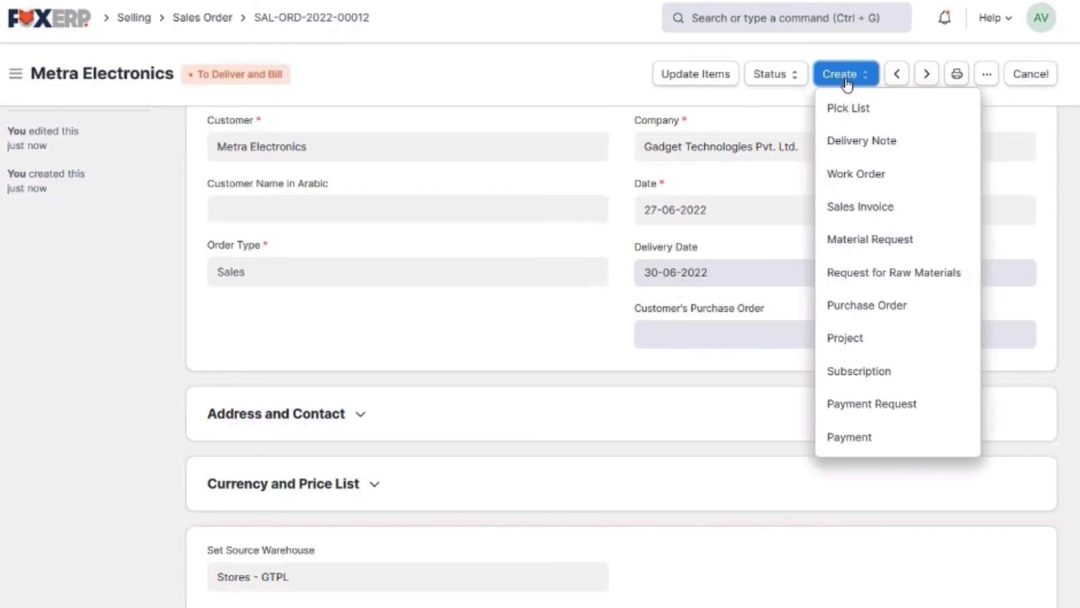
{"action": "left_click", "coordinate": [882, 218]}
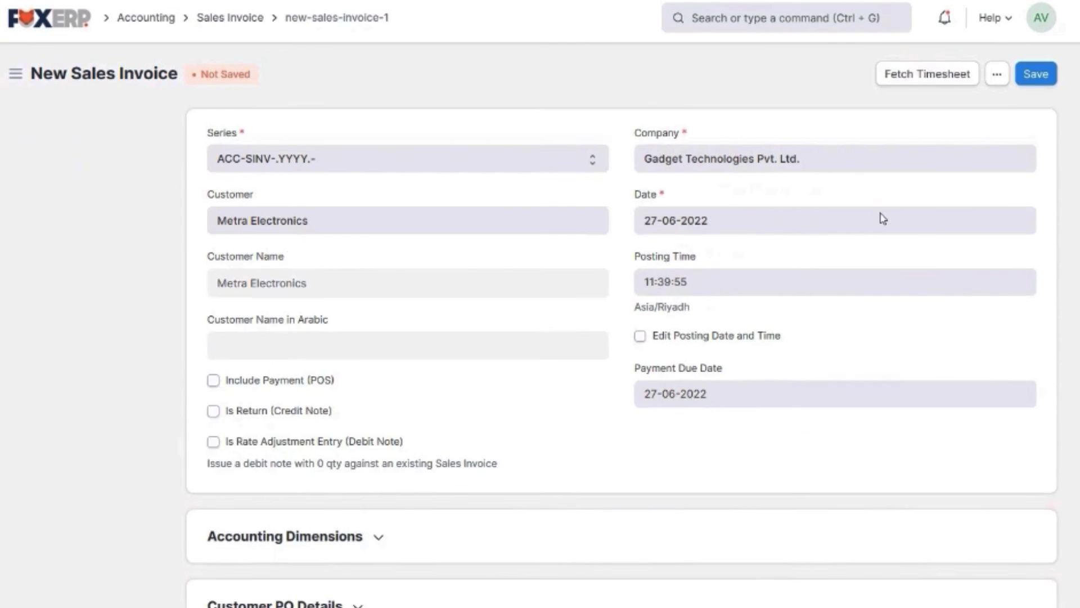
{"action": "scroll", "coordinate": [757, 274], "scroll_direction": "down", "scroll_amount": 5}
{"action": "scroll", "coordinate": [758, 276], "scroll_direction": "down", "scroll_amount": 3}
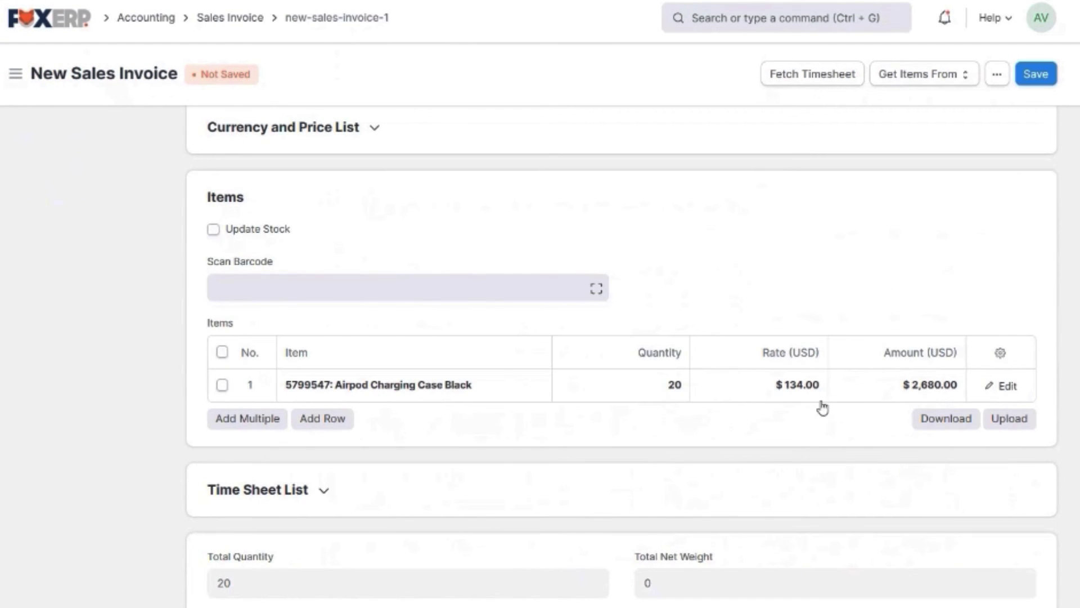
{"action": "scroll", "coordinate": [800, 406], "scroll_direction": "down", "scroll_amount": 15}
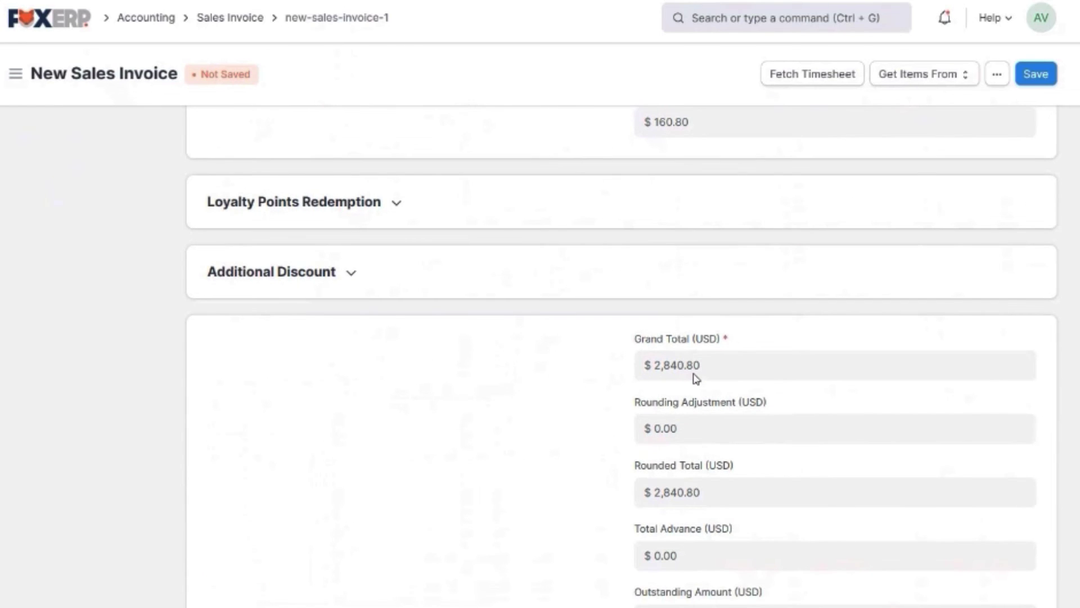
{"action": "left_click", "coordinate": [1037, 75]}
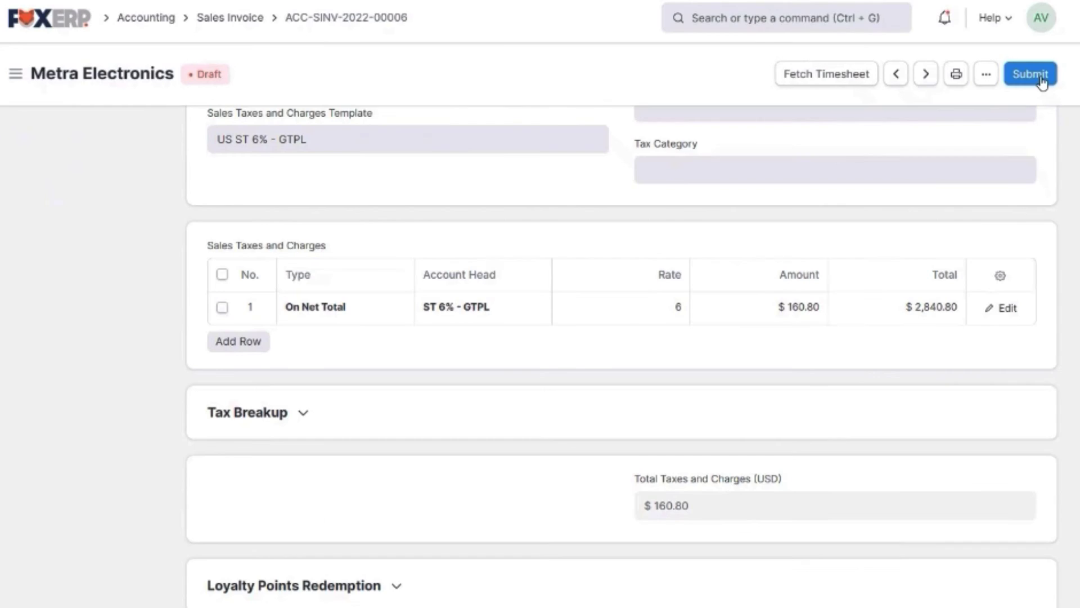
Submit invoice ACC-SINV-2022-00006 and bring up its print preview
{"action": "scroll", "coordinate": [653, 289], "scroll_direction": "down", "scroll_amount": 5}
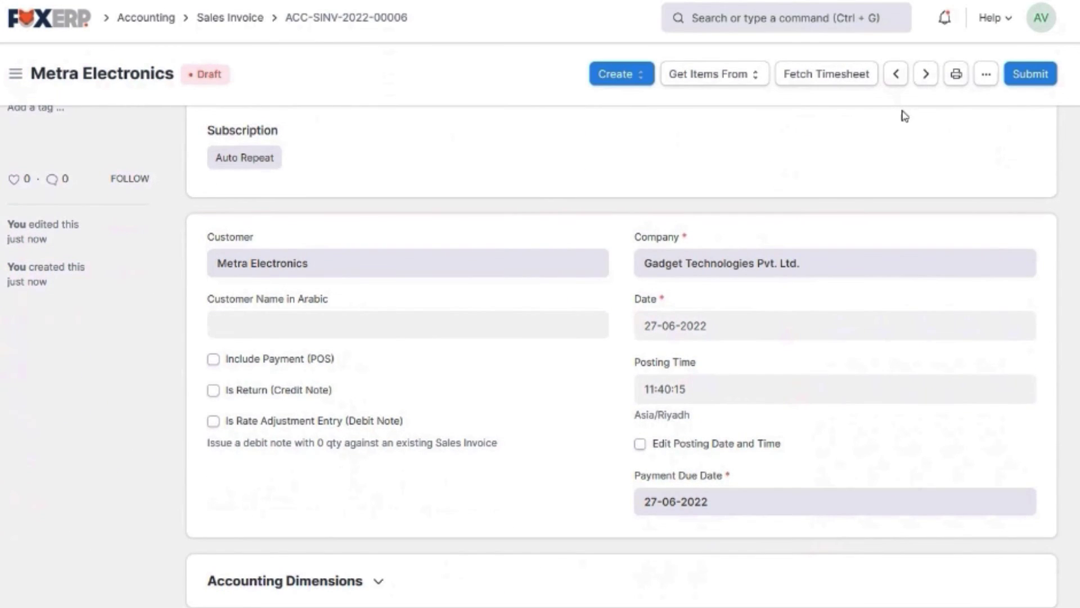
{"action": "left_click", "coordinate": [1027, 83]}
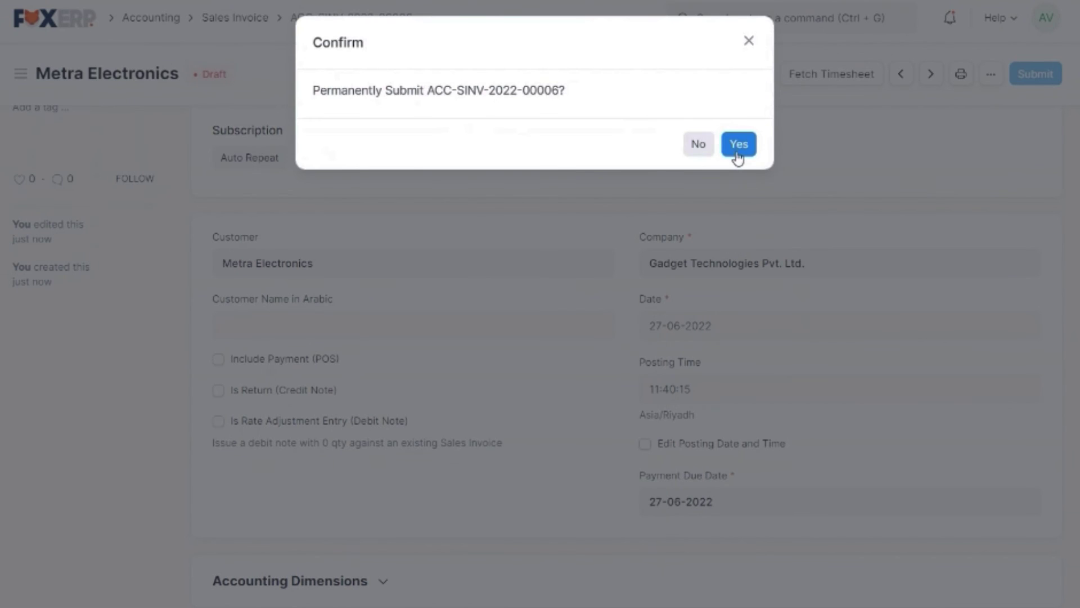
{"action": "left_click", "coordinate": [738, 146]}
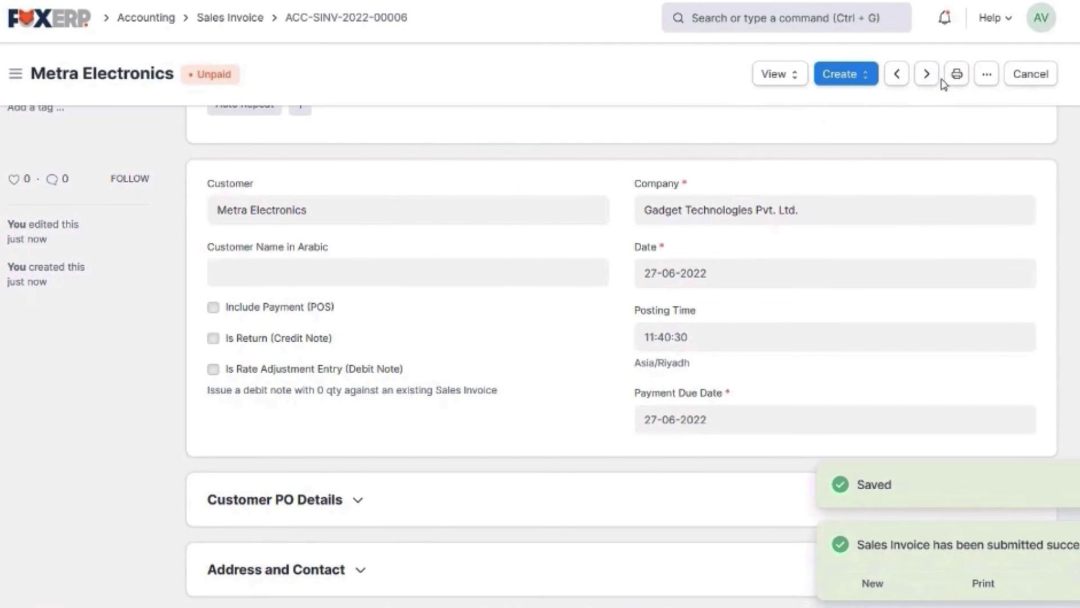
{"action": "left_click", "coordinate": [956, 73]}
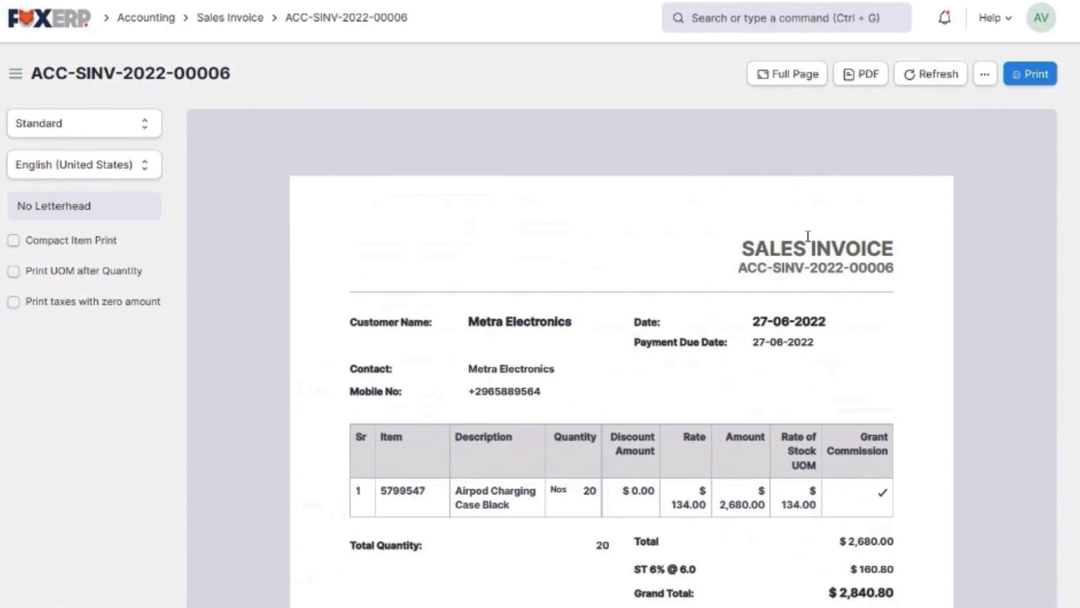
View the invoice print preview at full page, then return to the Home workspace
{"action": "scroll", "coordinate": [808, 241], "scroll_direction": "down", "scroll_amount": 3}
{"action": "left_click", "coordinate": [806, 84]}
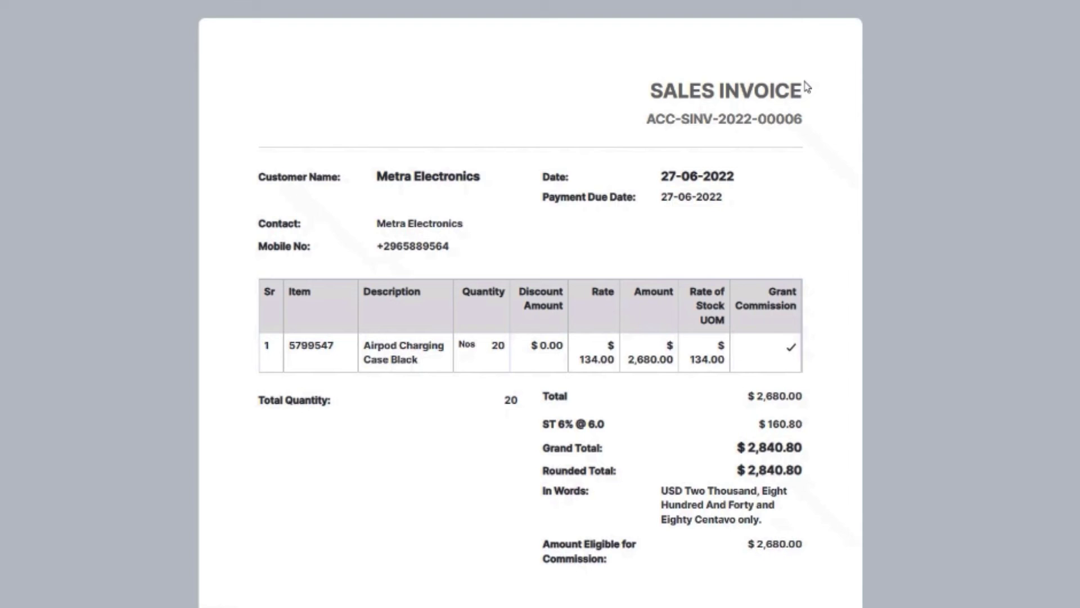
{"action": "scroll", "coordinate": [796, 181], "scroll_direction": "down", "scroll_amount": 2}
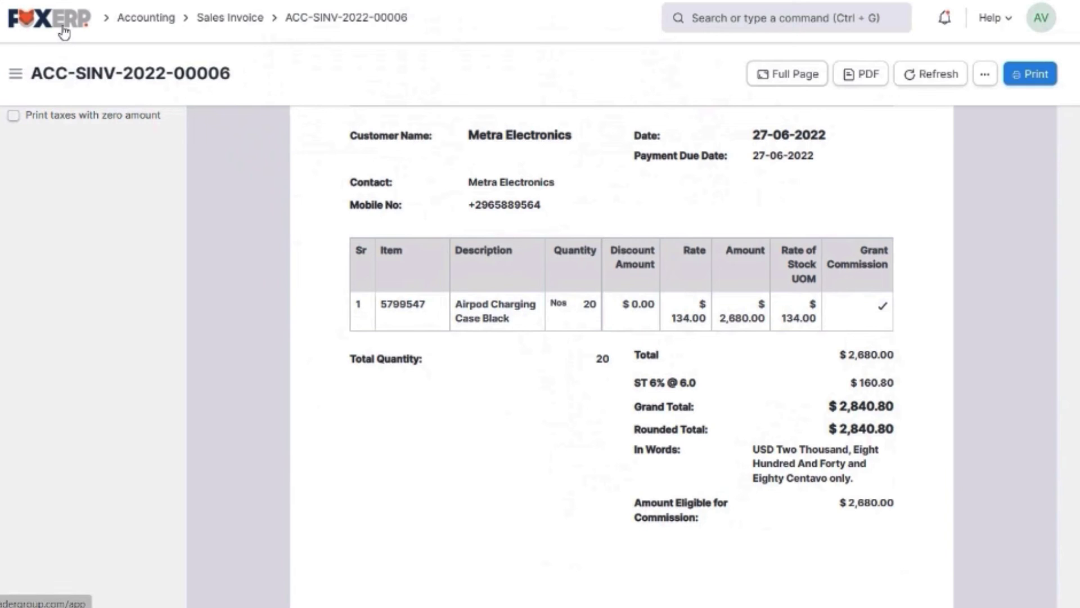
{"action": "left_click", "coordinate": [63, 28]}
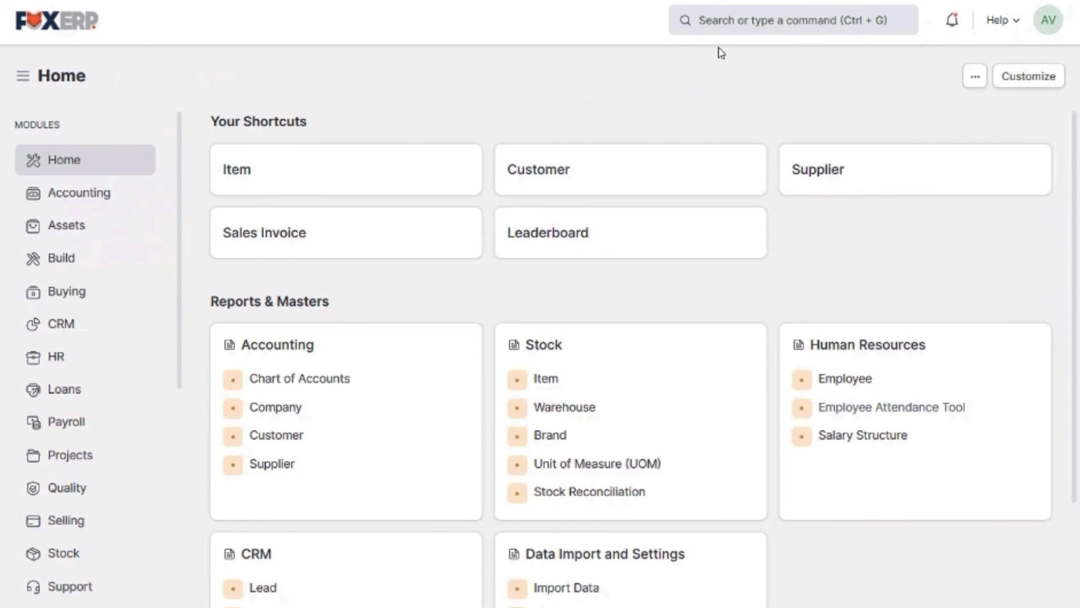
Search for 'purchase' and open the Purchase Invoice List
{"action": "left_click", "coordinate": [725, 23]}
{"action": "type", "text": "purchase"}
{"action": "scroll", "coordinate": [788, 169], "scroll_direction": "down", "scroll_amount": 7}
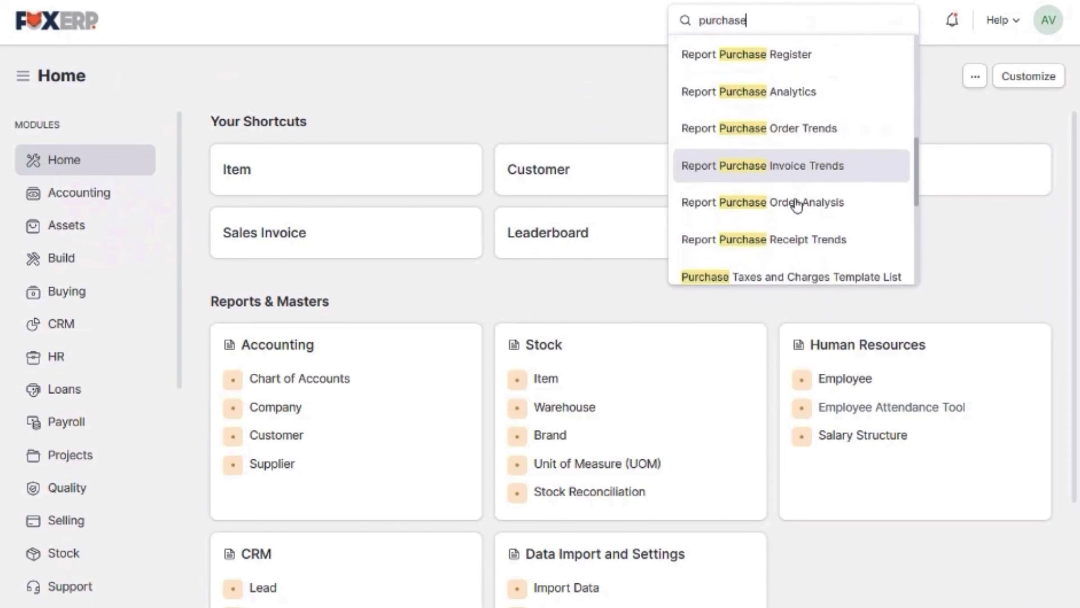
{"action": "scroll", "coordinate": [797, 206], "scroll_direction": "down", "scroll_amount": 6}
{"action": "scroll", "coordinate": [797, 208], "scroll_direction": "up", "scroll_amount": 6}
{"action": "scroll", "coordinate": [797, 214], "scroll_direction": "up", "scroll_amount": 4}
{"action": "left_click", "coordinate": [756, 110]}
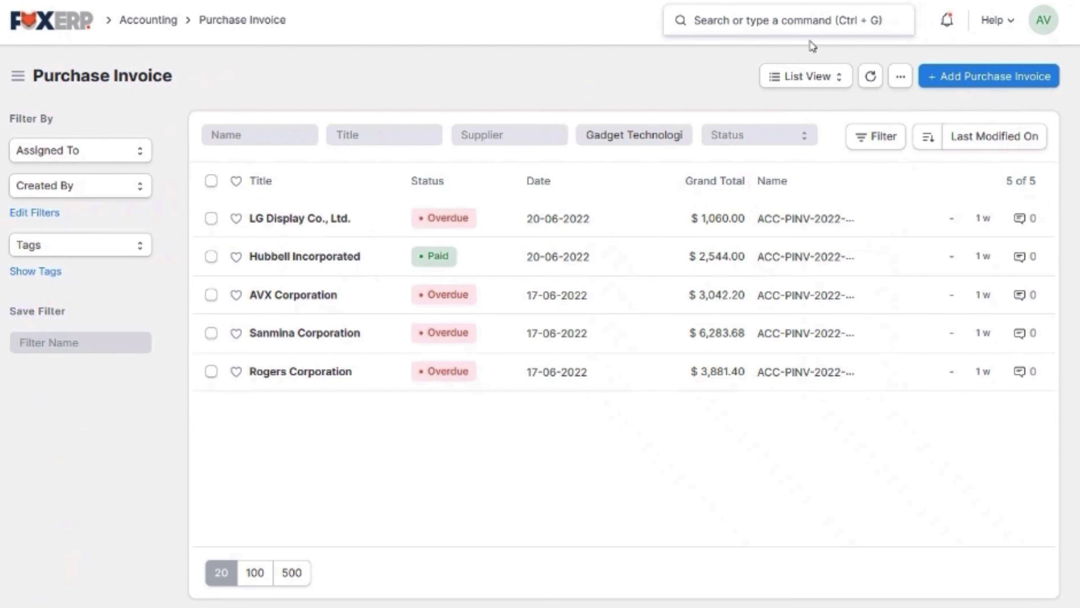
Search for 'profit' and open the Profit and Loss Statement report
{"action": "type", "text": "profit"}
{"action": "scroll", "coordinate": [772, 162], "scroll_direction": "down", "scroll_amount": 3}
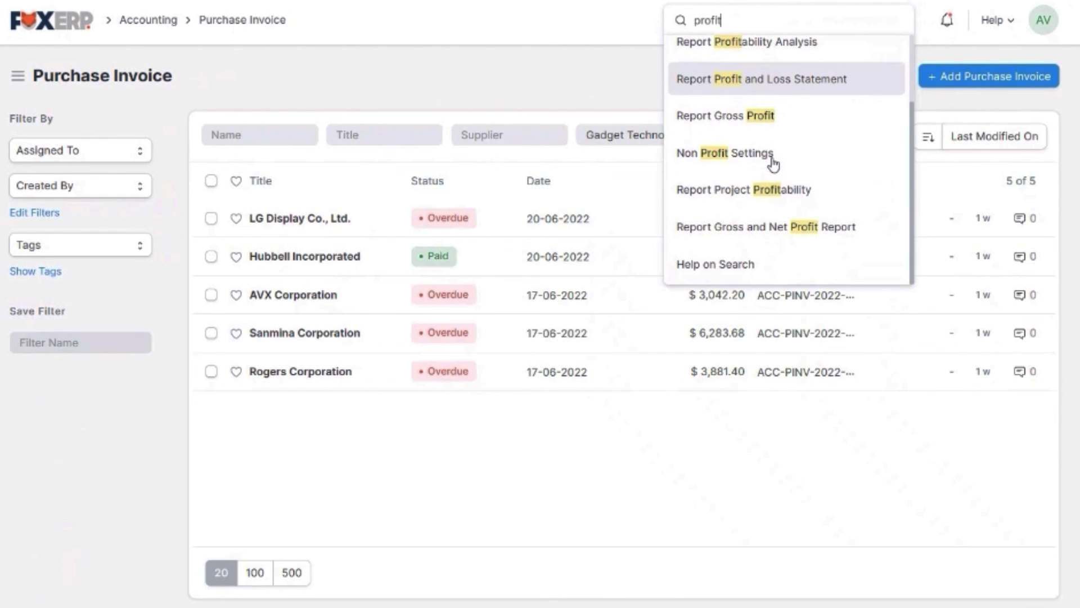
{"action": "scroll", "coordinate": [774, 163], "scroll_direction": "up", "scroll_amount": 3}
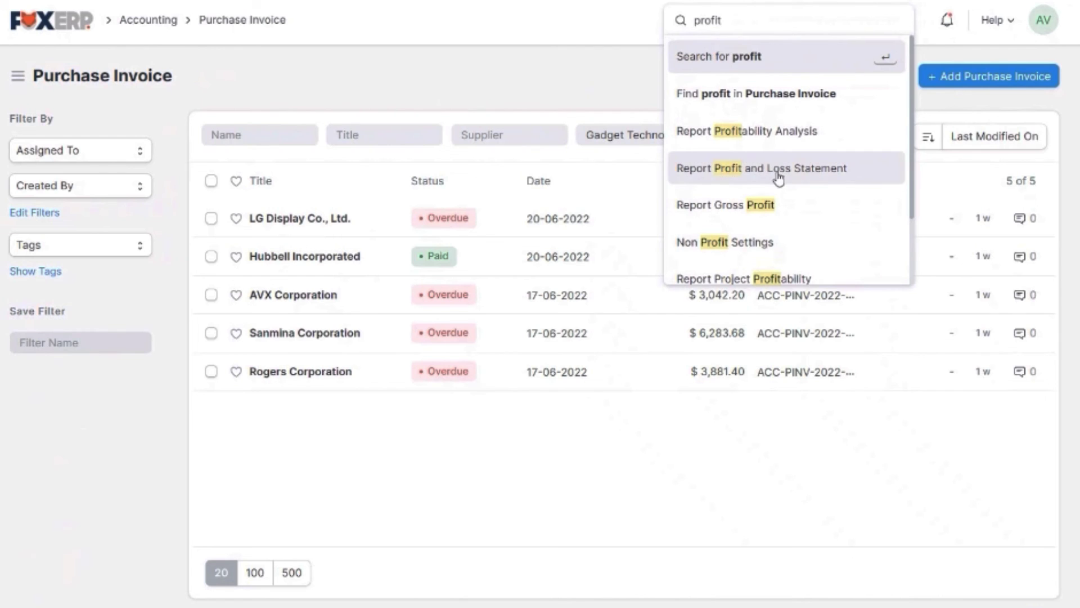
{"action": "left_click", "coordinate": [778, 179]}
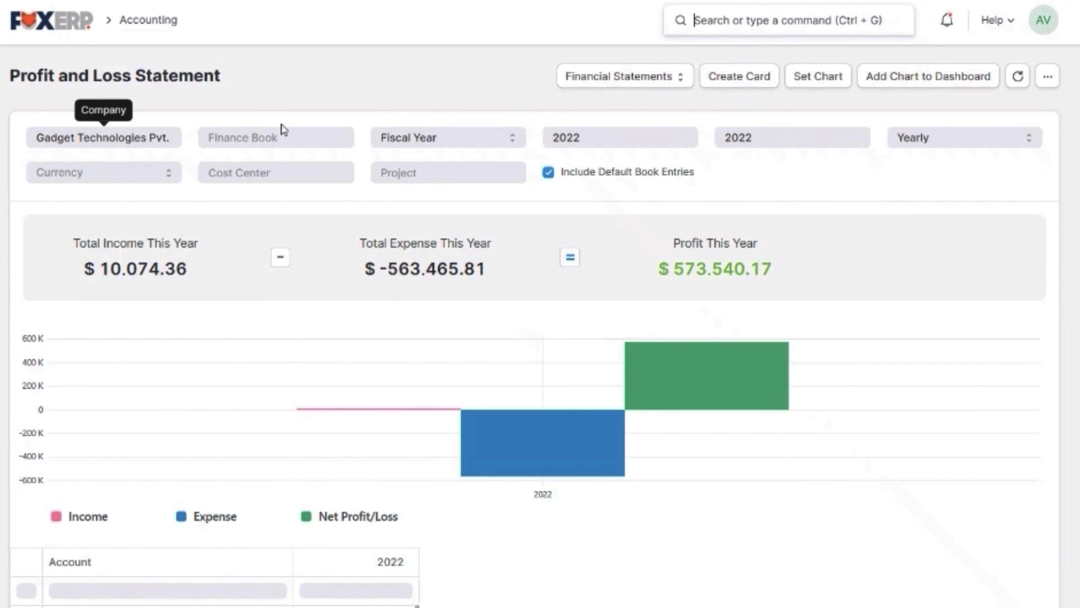
Keep the Fiscal Year basis, check periodicity options, and collapse the accounts to Income and Expenses
{"action": "left_click", "coordinate": [432, 143]}
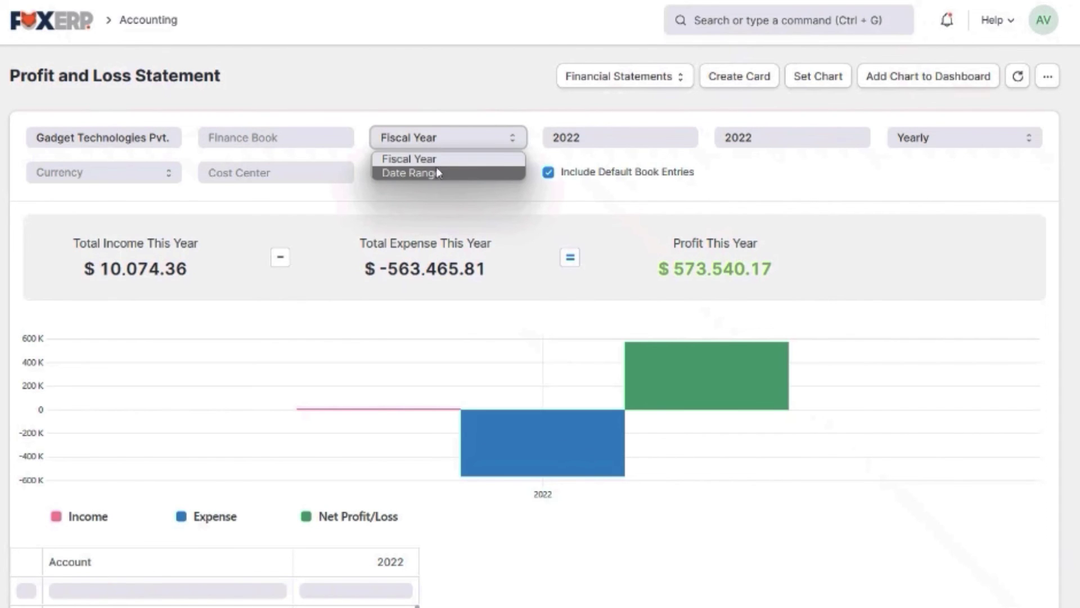
{"action": "left_click", "coordinate": [438, 161]}
{"action": "left_click", "coordinate": [957, 137]}
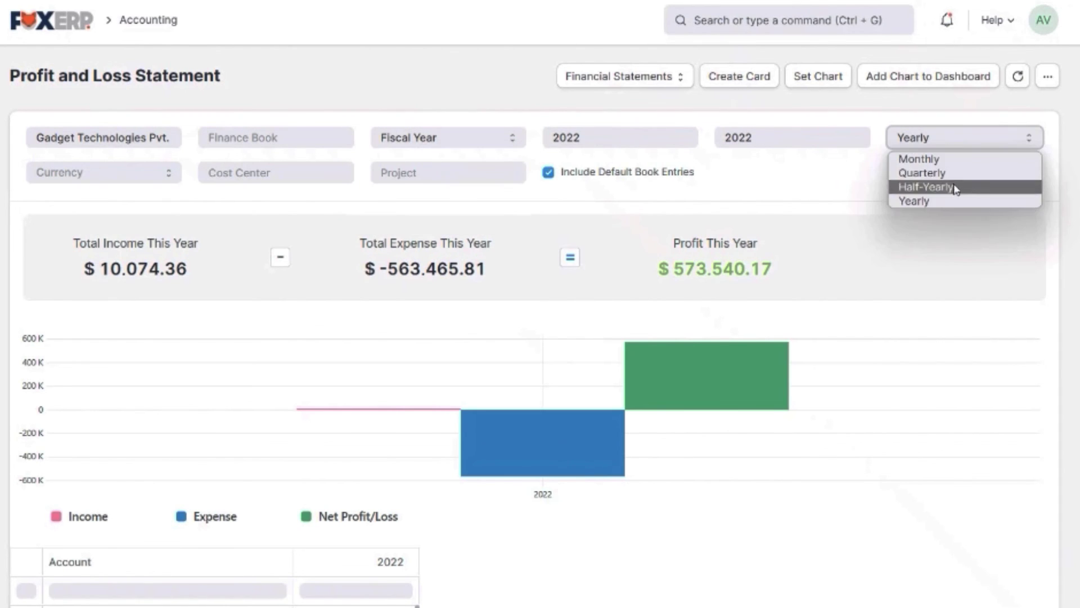
{"action": "scroll", "coordinate": [234, 265], "scroll_direction": "down", "scroll_amount": 6}
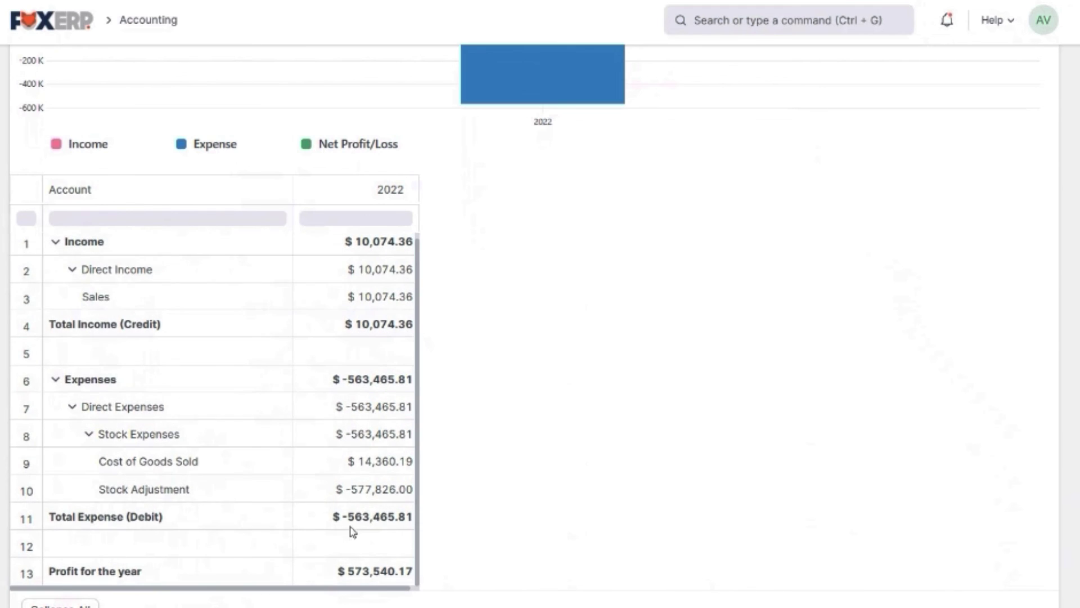
{"action": "scroll", "coordinate": [417, 458], "scroll_direction": "down", "scroll_amount": 2}
{"action": "left_click", "coordinate": [57, 517]}
{"action": "scroll", "coordinate": [471, 377], "scroll_direction": "up", "scroll_amount": 10}
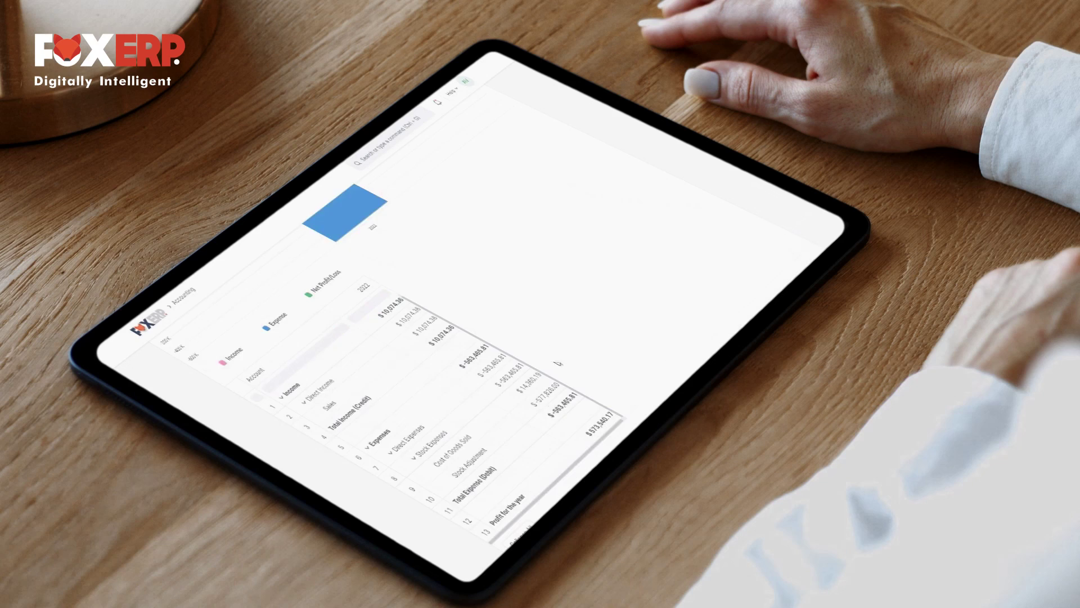
{"action": "scroll", "coordinate": [558, 363], "scroll_direction": "down", "scroll_amount": 2}
{"action": "left_click", "coordinate": [464, 498]}
{"action": "scroll", "coordinate": [514, 321], "scroll_direction": "up", "scroll_amount": 6}
{"action": "left_click", "coordinate": [161, 322]}
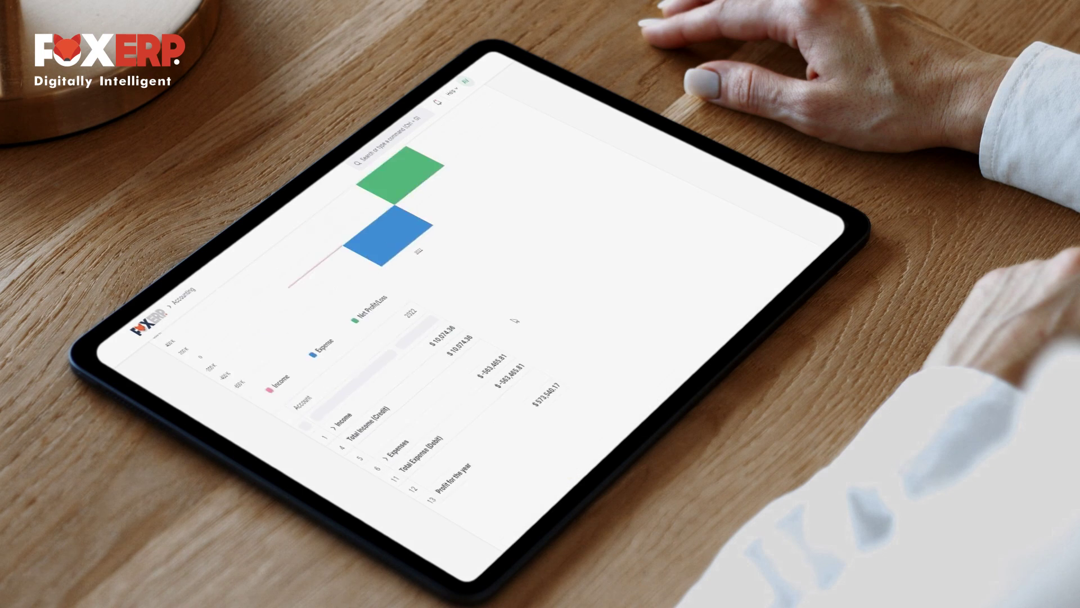
{"action": "scroll", "coordinate": [513, 320], "scroll_direction": "up", "scroll_amount": 5}
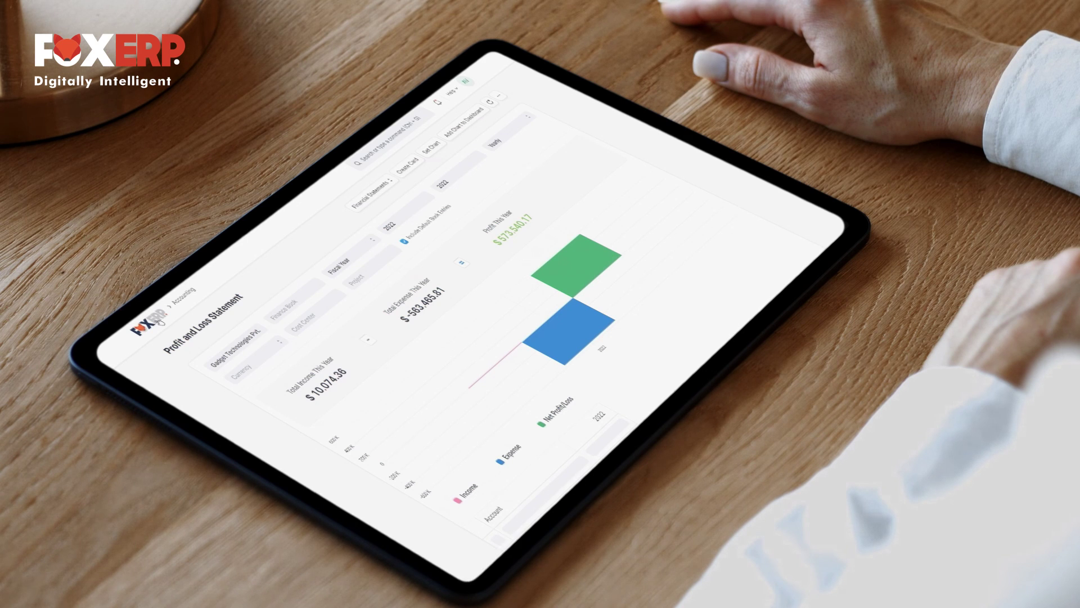
{"action": "left_click", "coordinate": [161, 321]}
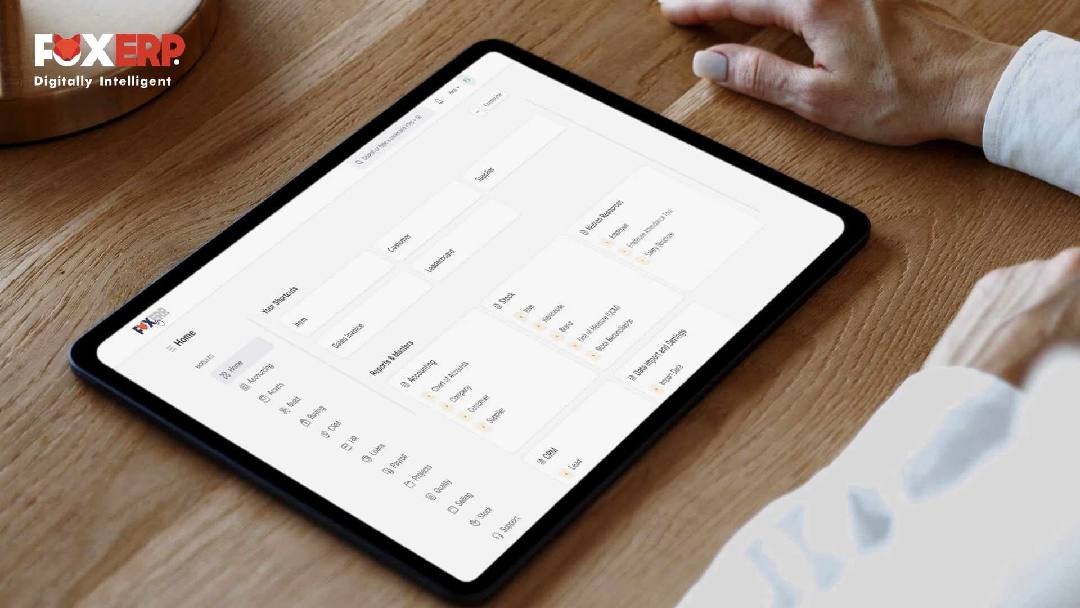
{"action": "type", "text": "sales"}
{"action": "left_click", "coordinate": [443, 169]}
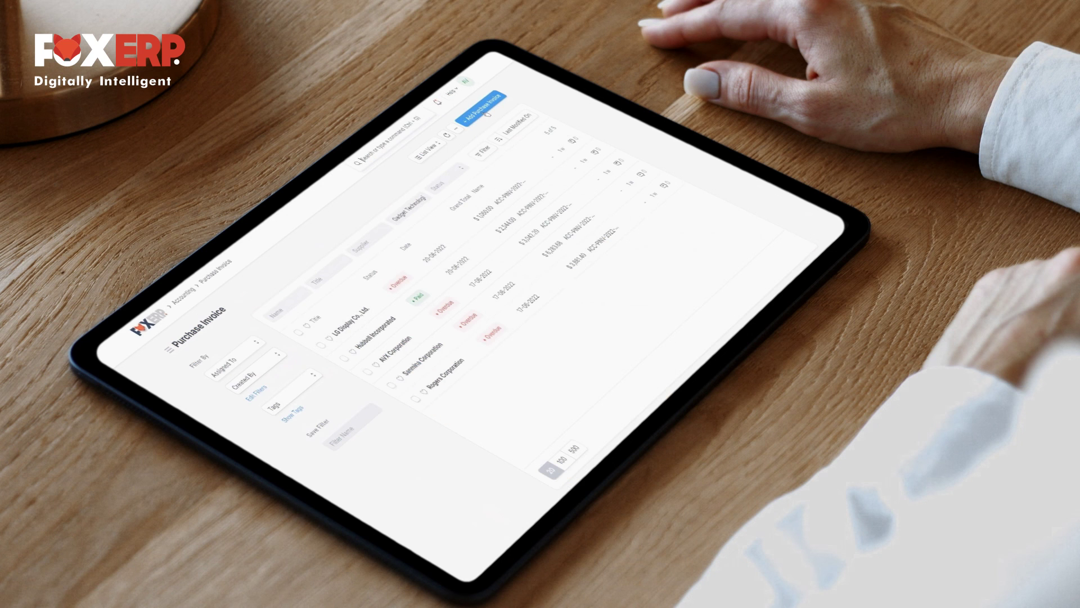
{"action": "key", "text": "ctrl+g"}
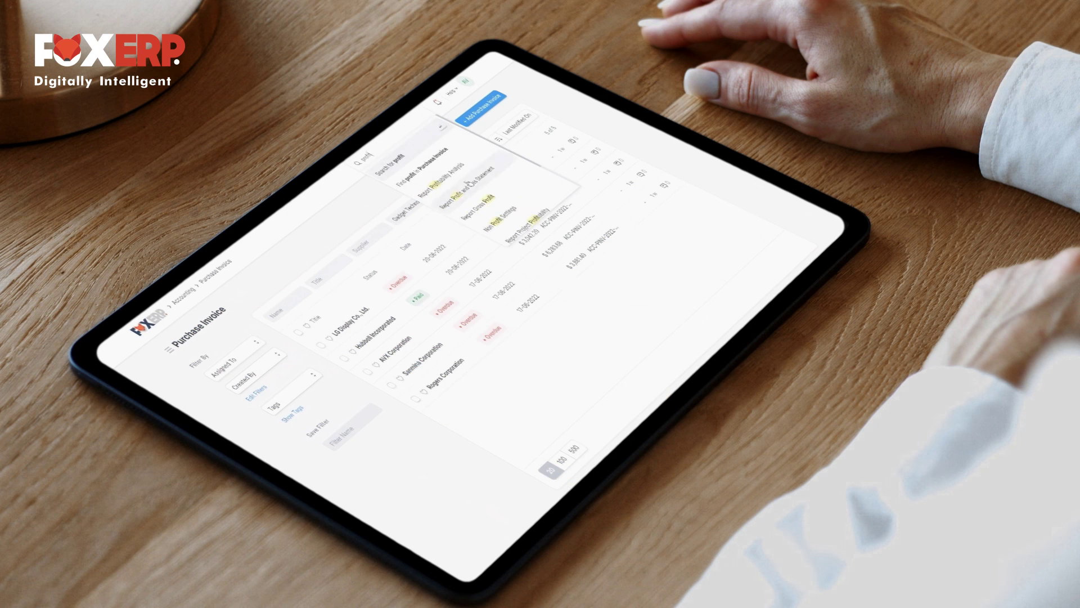